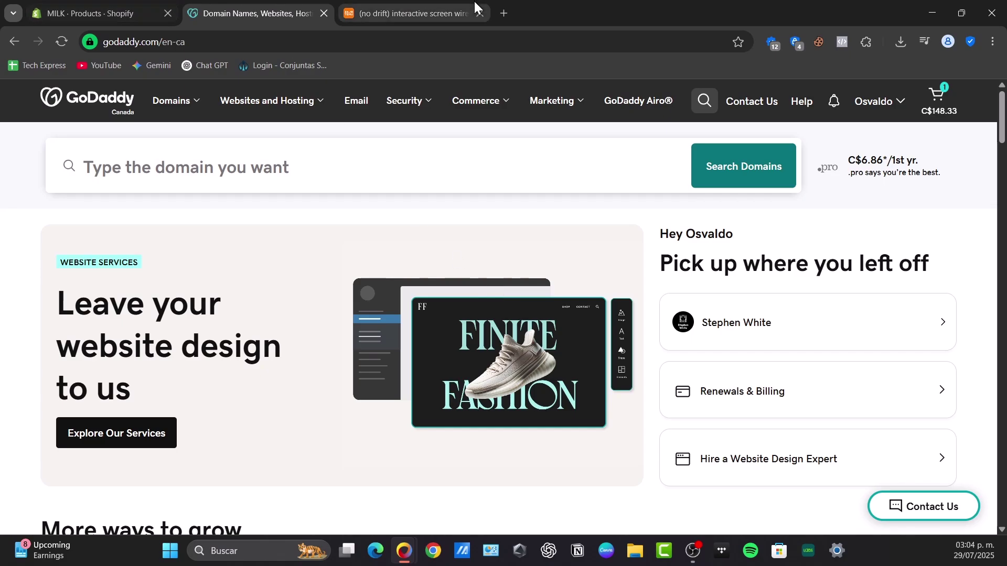
- Open Google Sites in a new browser tab and open the Cool Cats Designs site for editing
click(503, 13)
text(si)
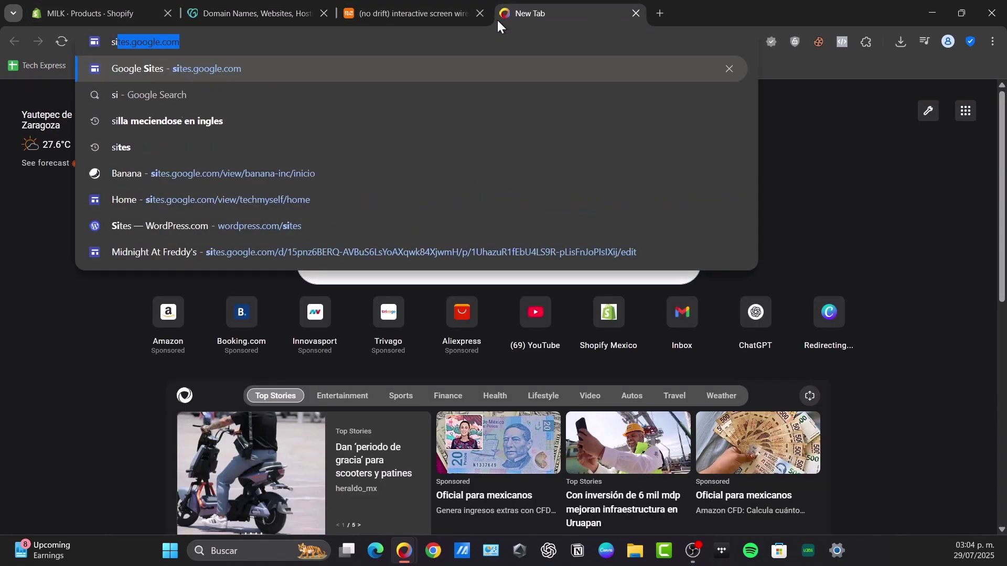
key(Return)
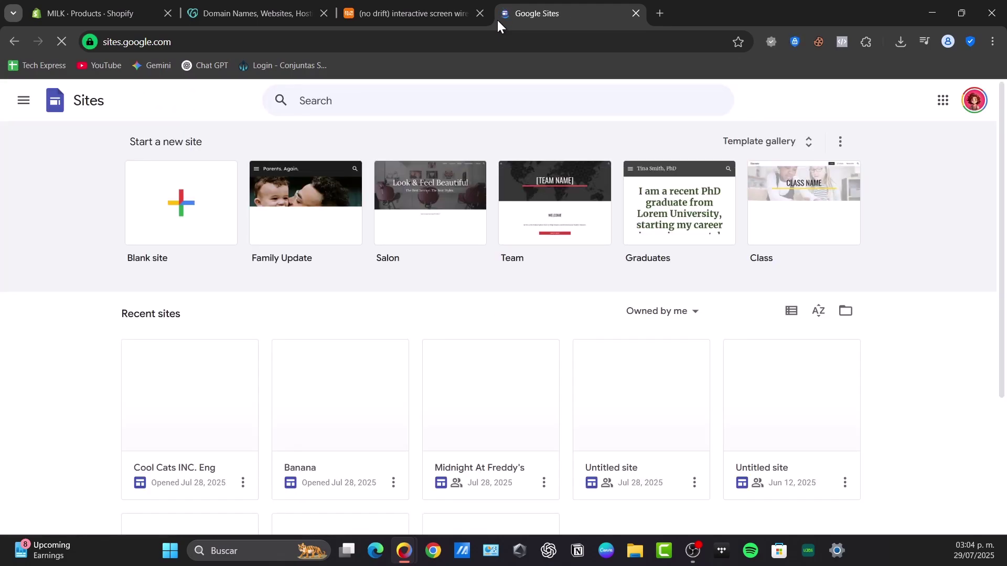
scroll(979, 293, down, 3)
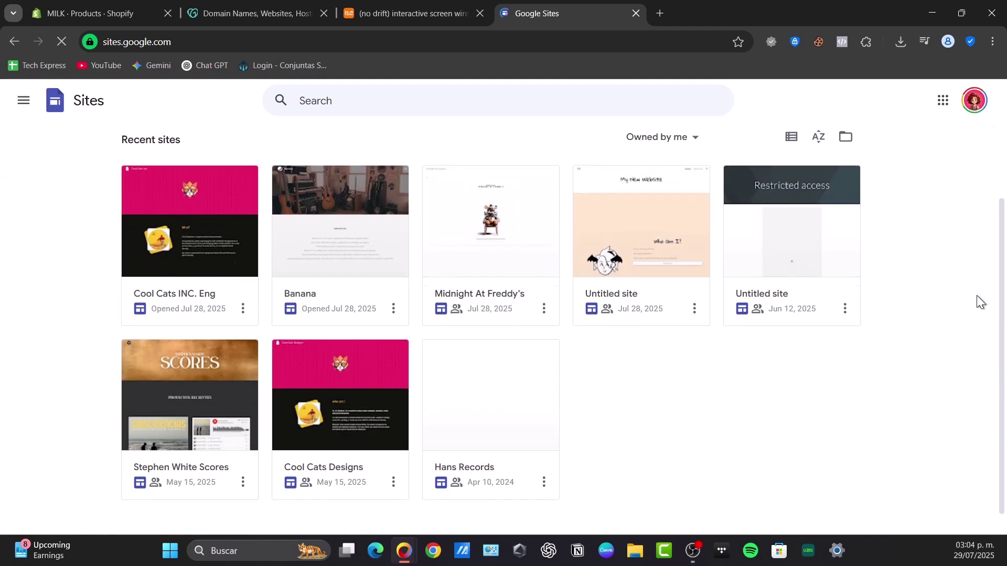
click(337, 381)
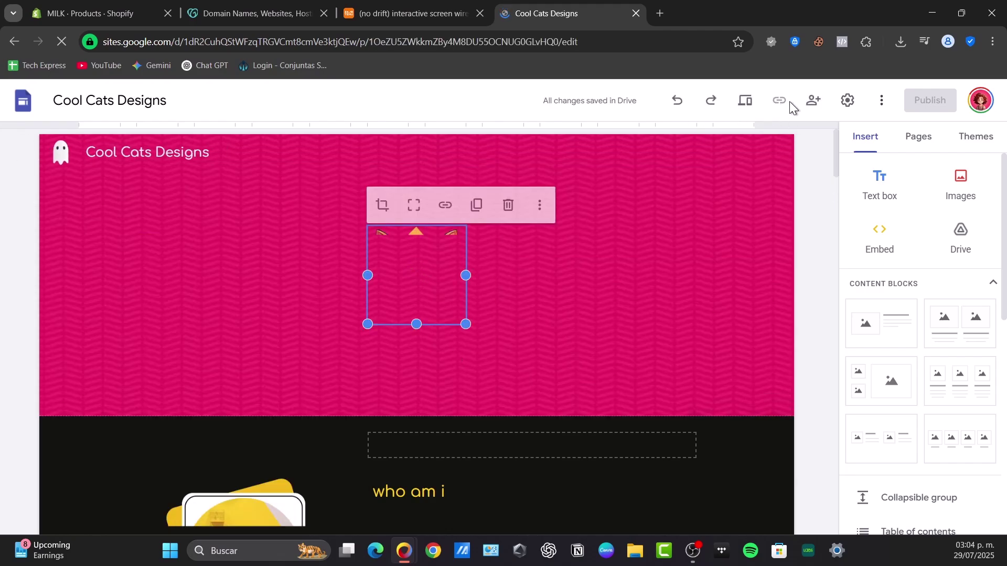
- Copy the published link of the Cool Cats Designs site and load it in a new browser tab
click(768, 103)
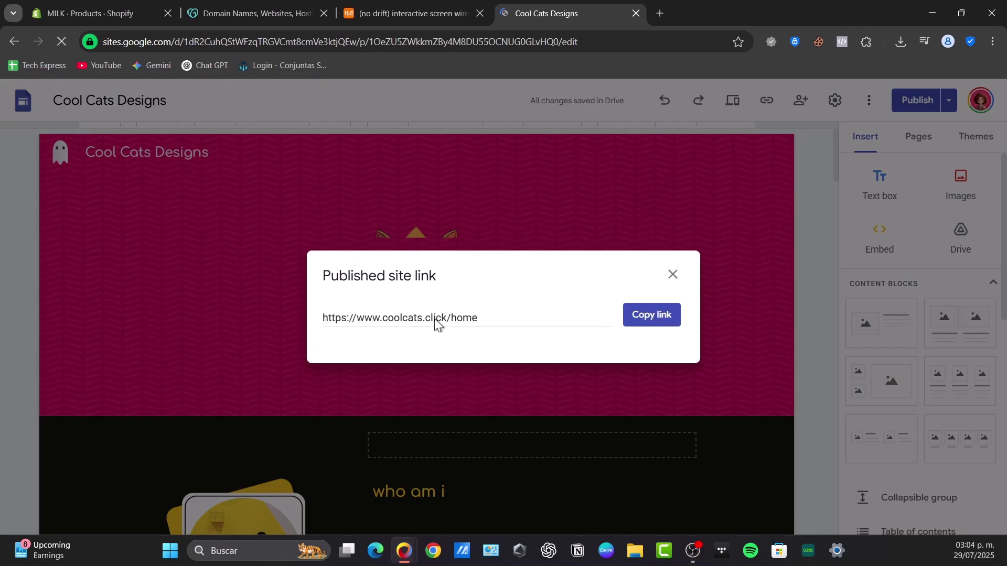
click(631, 317)
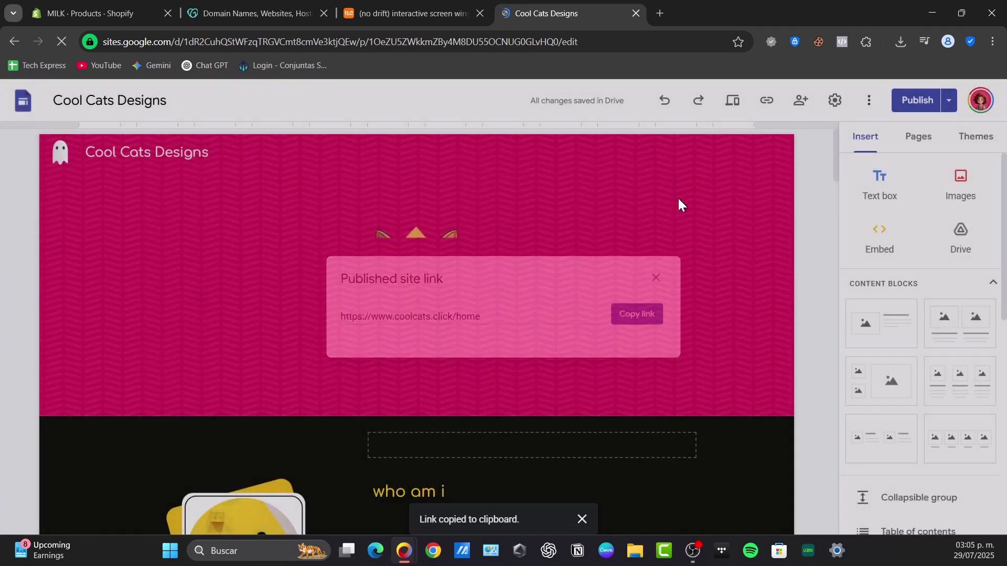
click(661, 15)
key(ctrl+v)
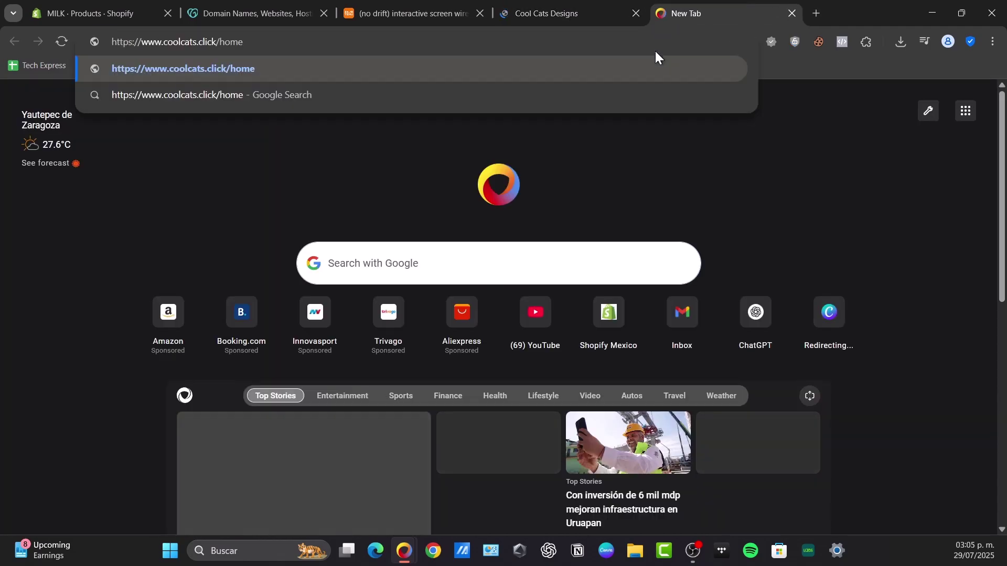
key(Return)
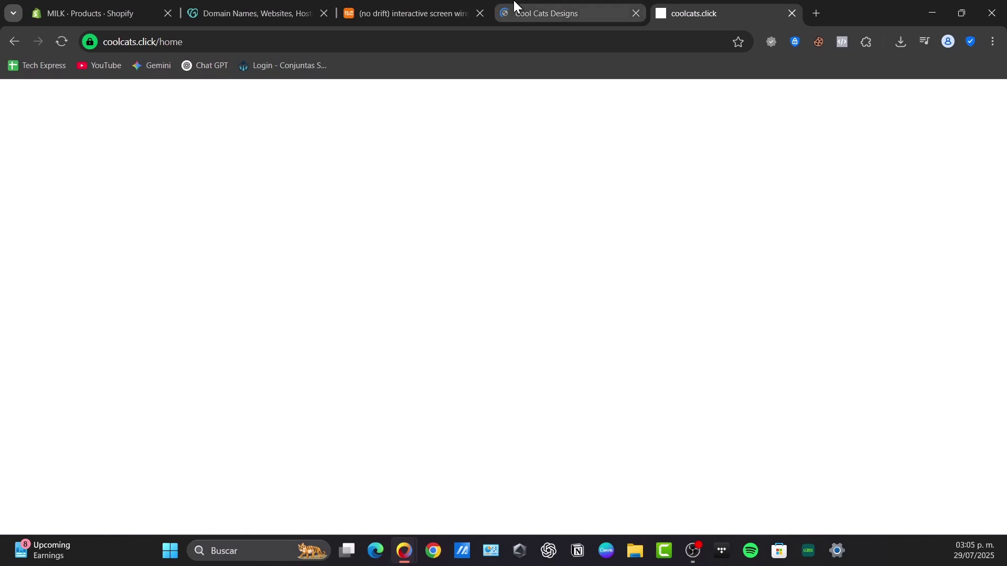
click(531, 6)
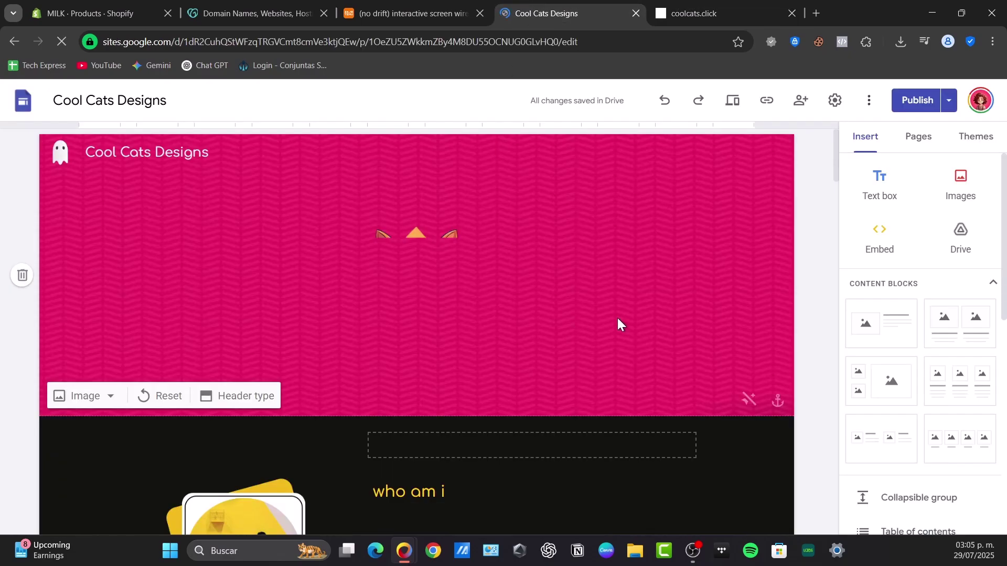
click(237, 8)
click(480, 13)
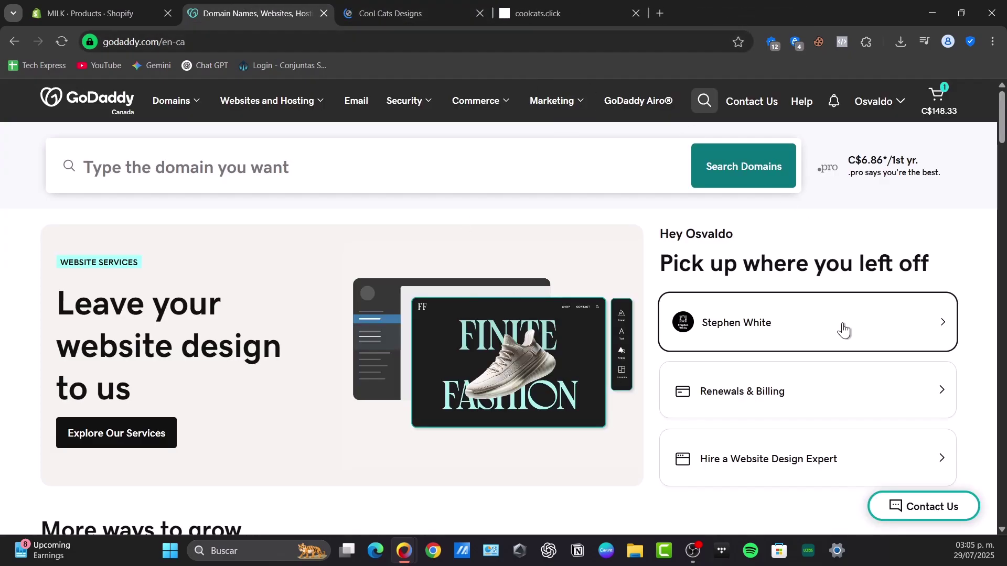
click(896, 103)
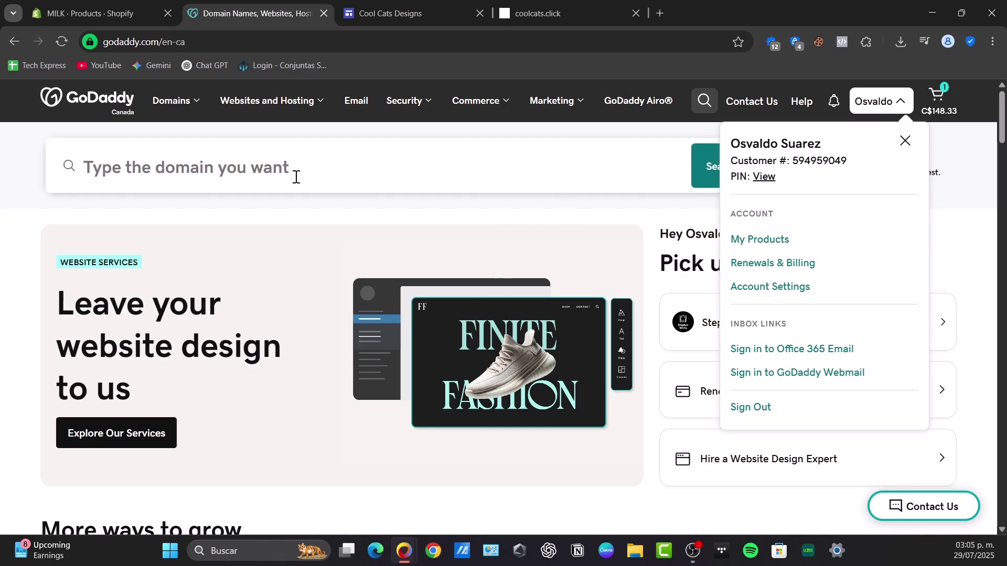
click(385, 11)
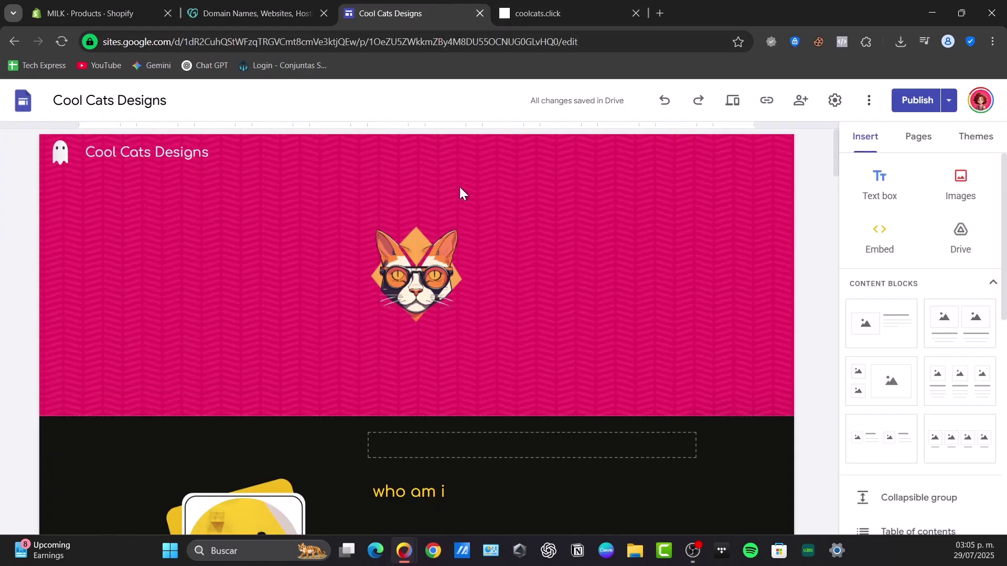
click(588, 7)
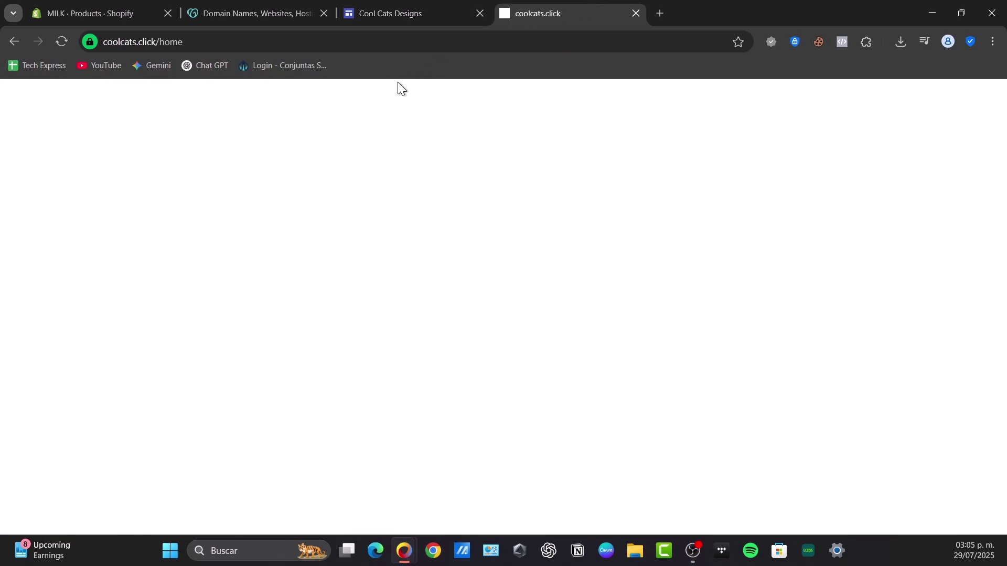
click(283, 4)
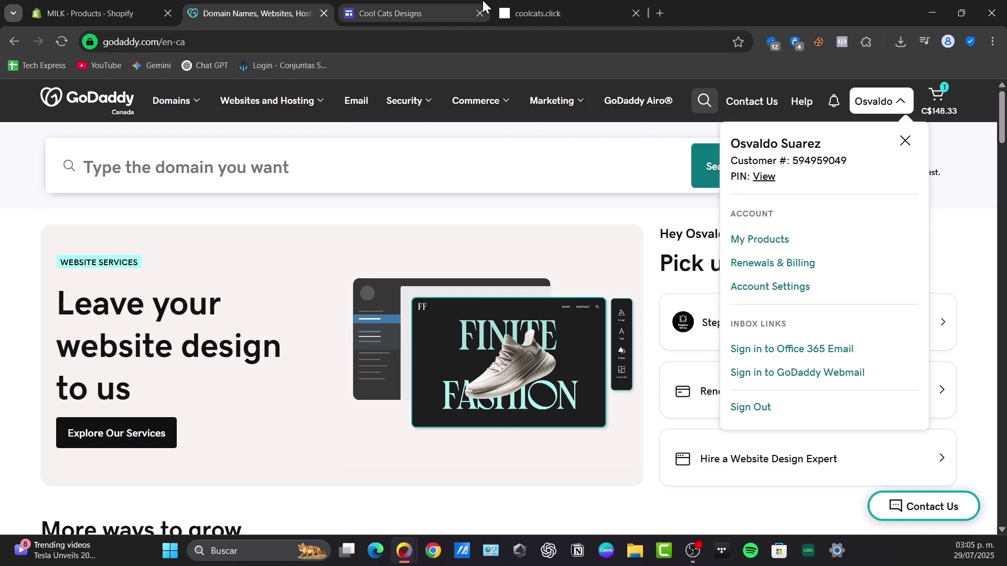
click(543, 7)
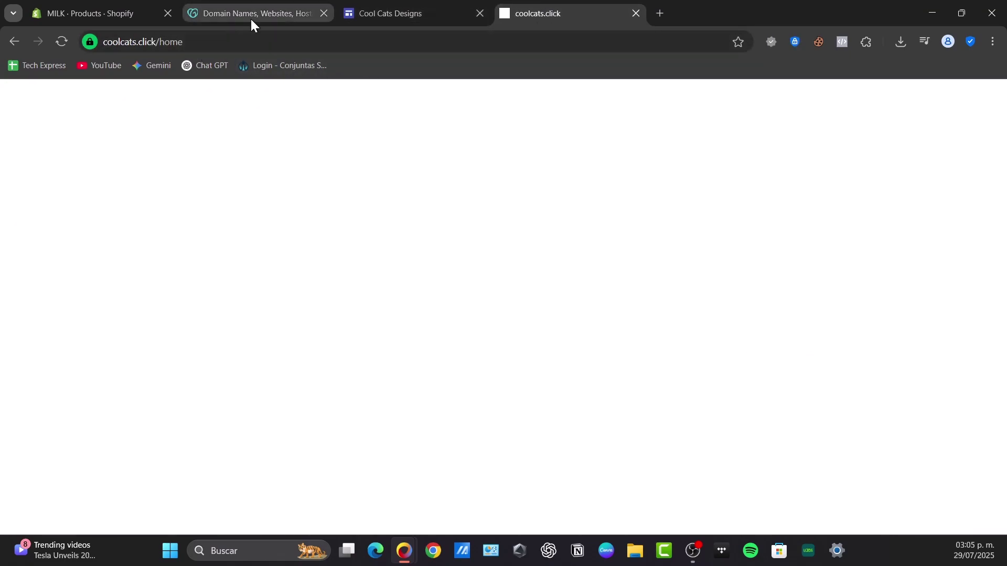
- Switch to GoDaddy and search for the domain name coolcats
click(222, 4)
click(212, 156)
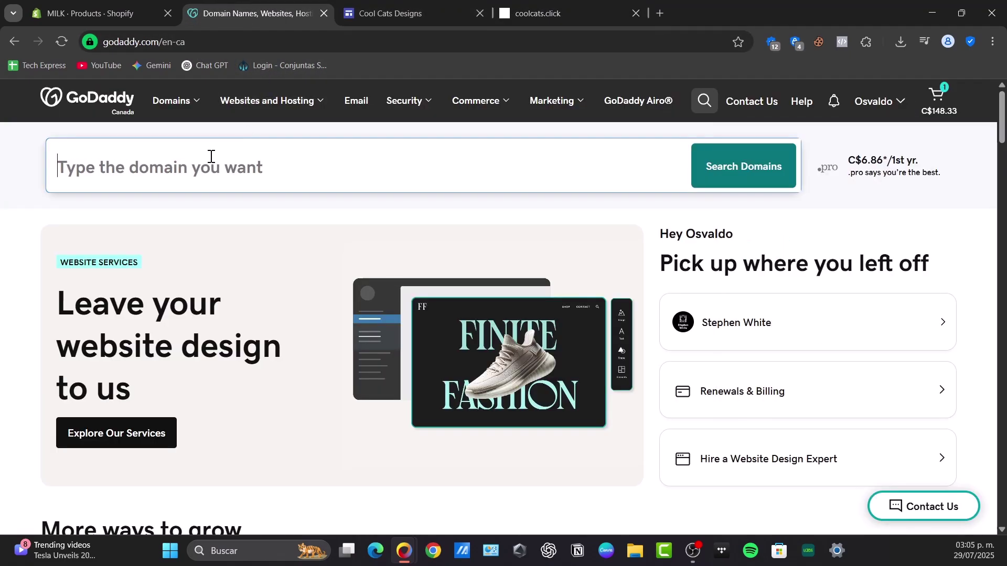
text(coo)
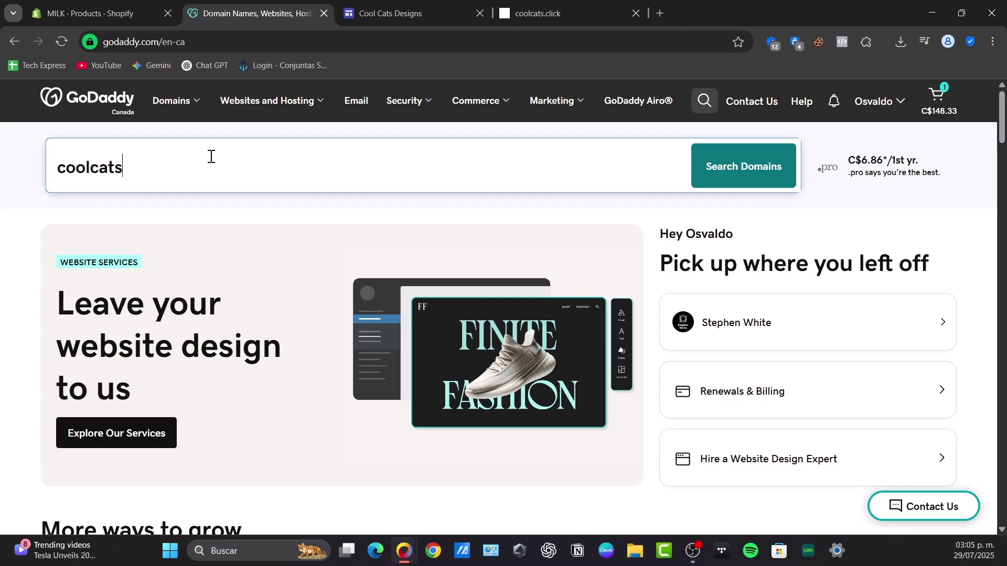
text(lcats)
key(Return)
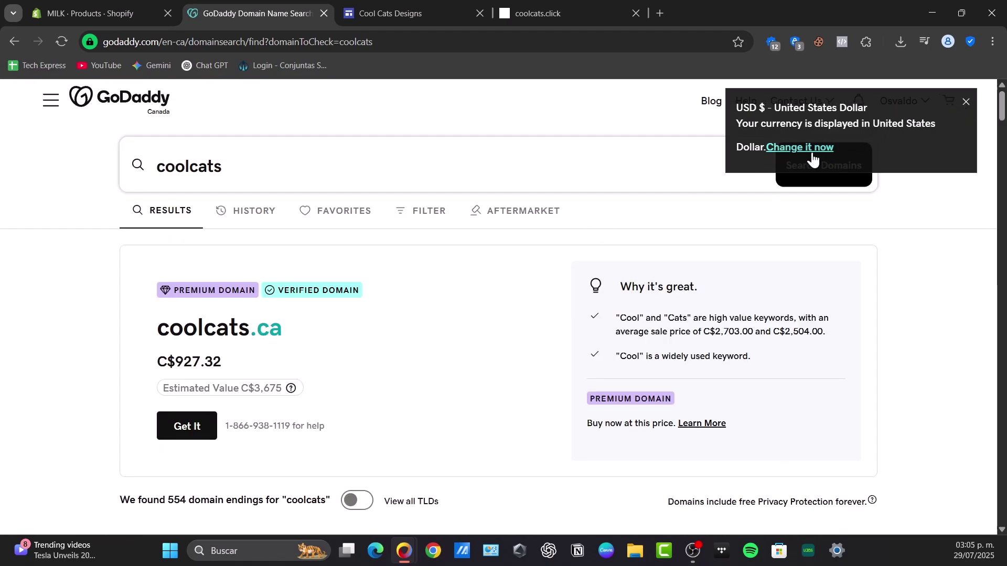
- Examine the domain endings and prices offered for coolcats in the search results
scroll(328, 323, down, 3)
scroll(332, 313, up, 3)
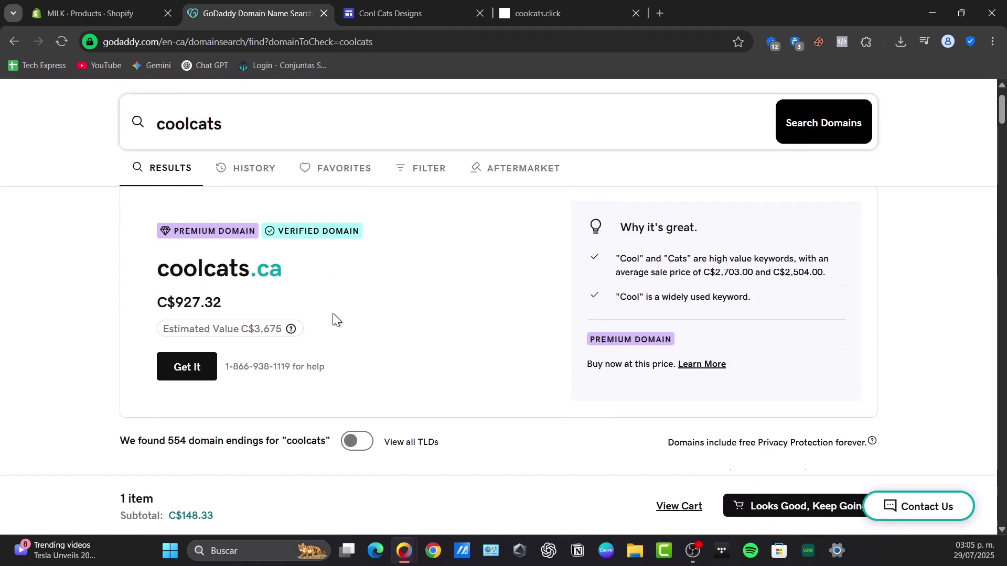
scroll(336, 360, down, 5)
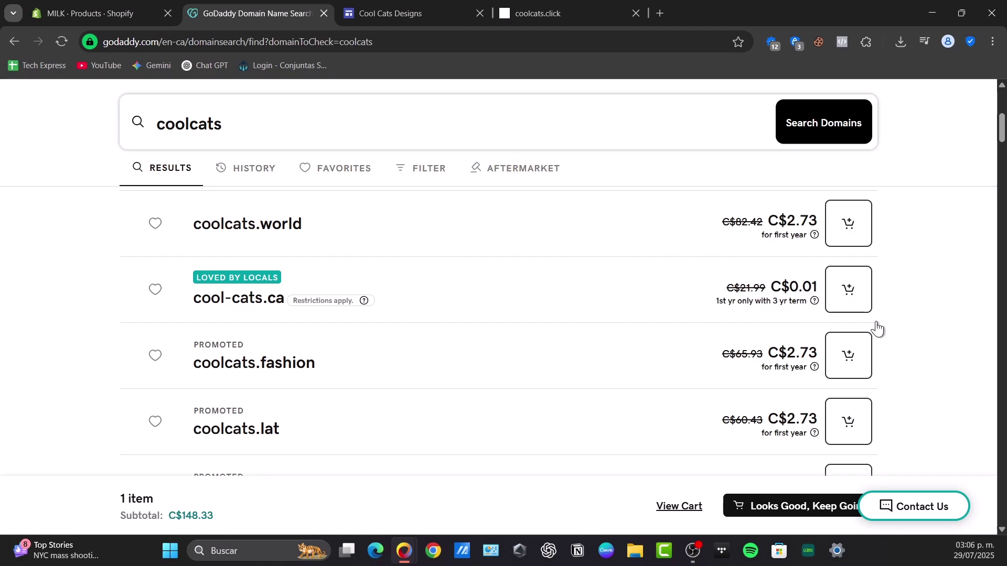
scroll(775, 290, down, 3)
scroll(775, 290, down, 15)
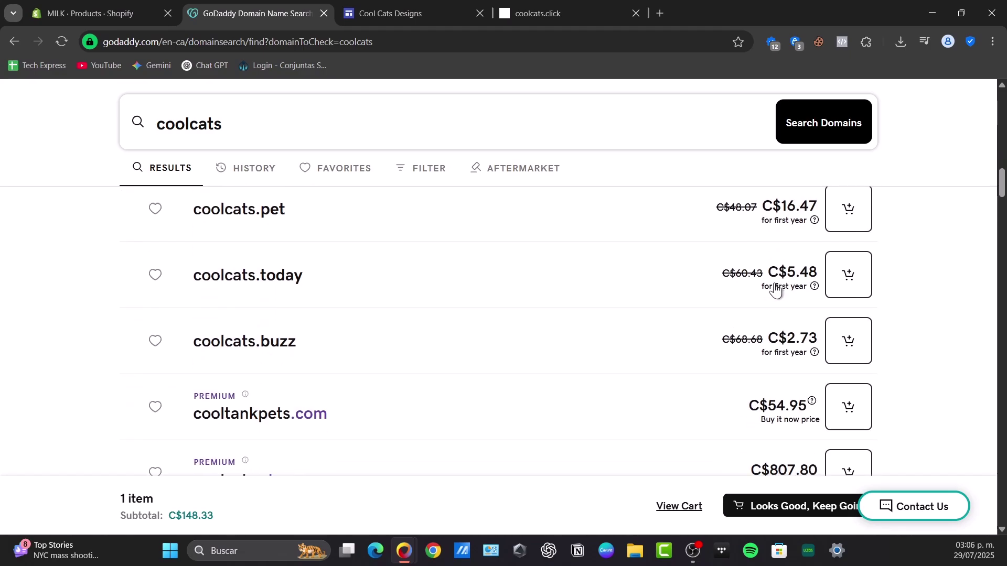
scroll(786, 304, up, 3)
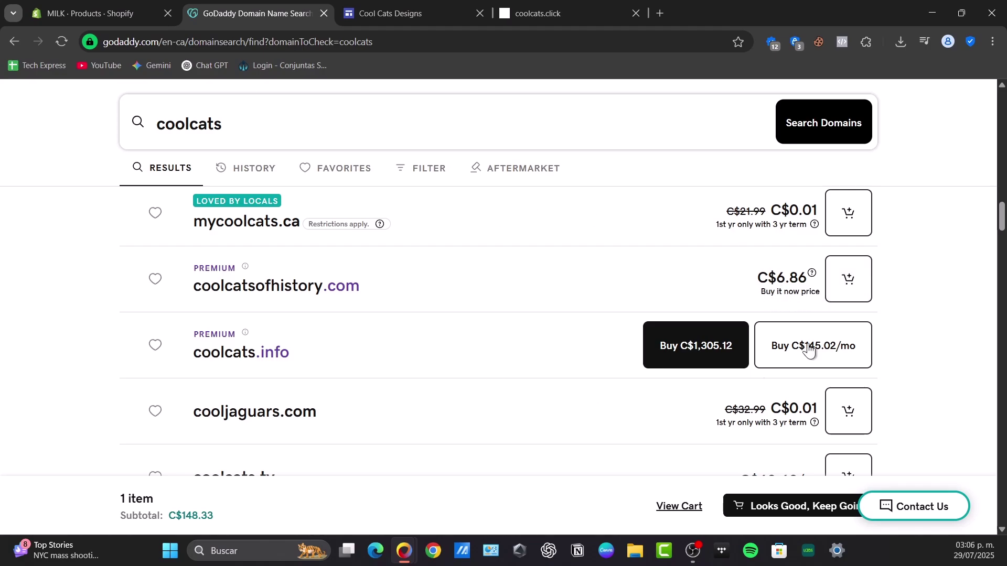
scroll(803, 348, up, 10)
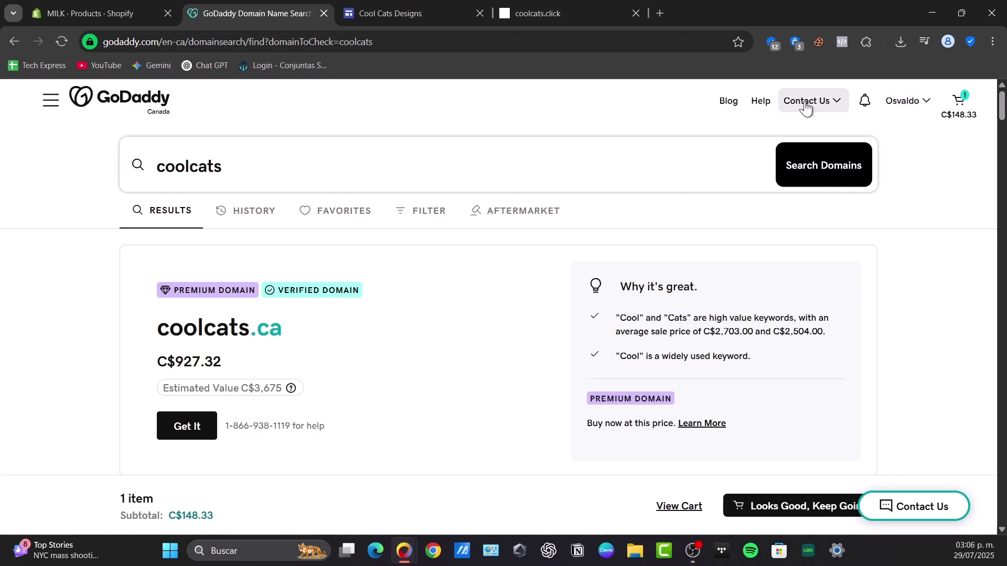
- Go to the GoDaddy account's products and open the business that uses the stephenwhite.online domain
click(894, 102)
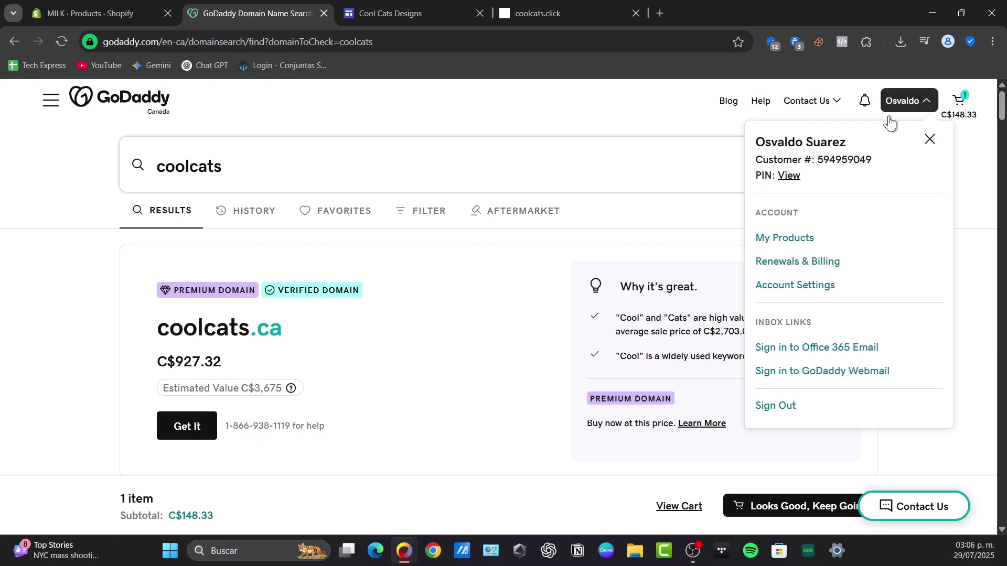
click(806, 240)
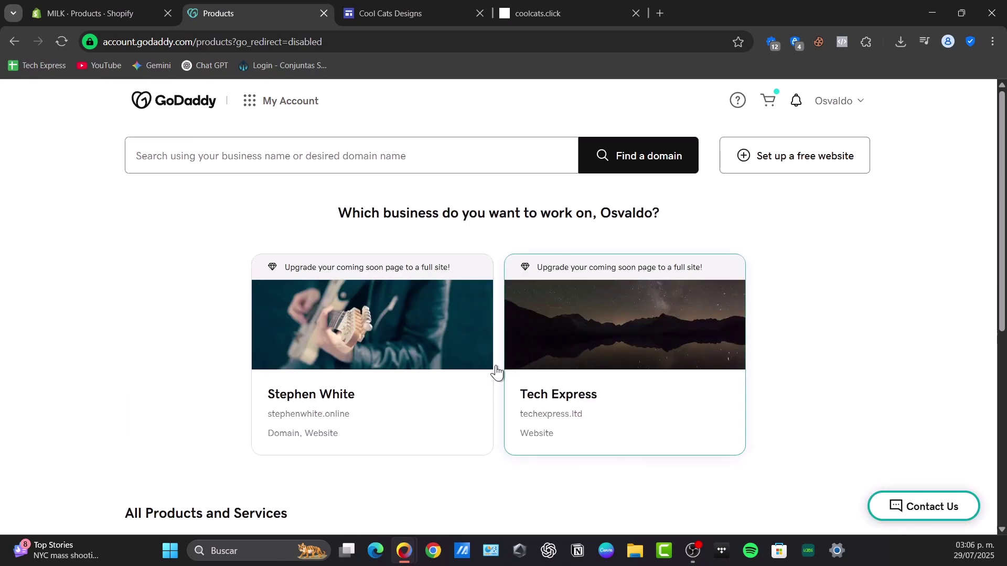
click(418, 398)
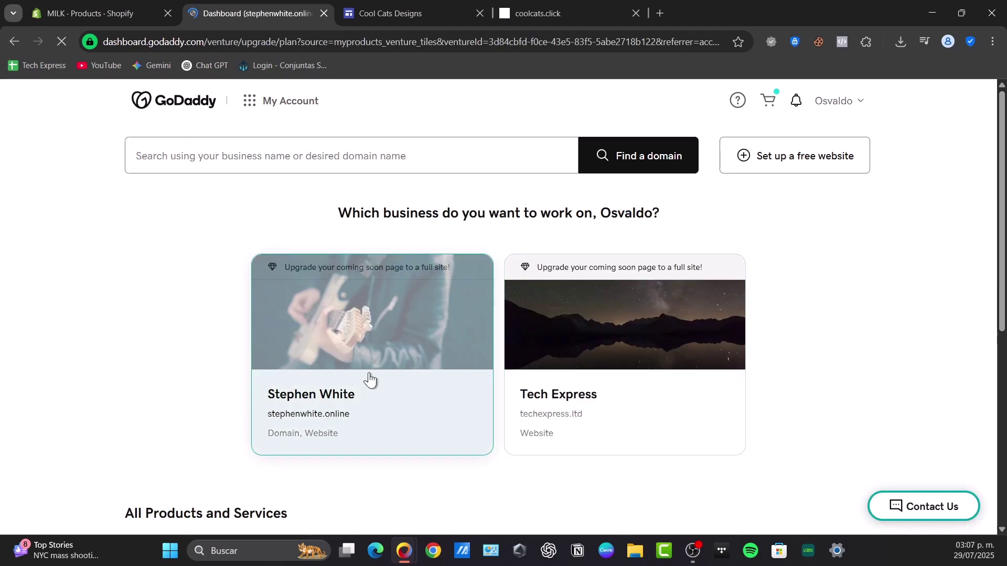
click(548, 10)
click(636, 13)
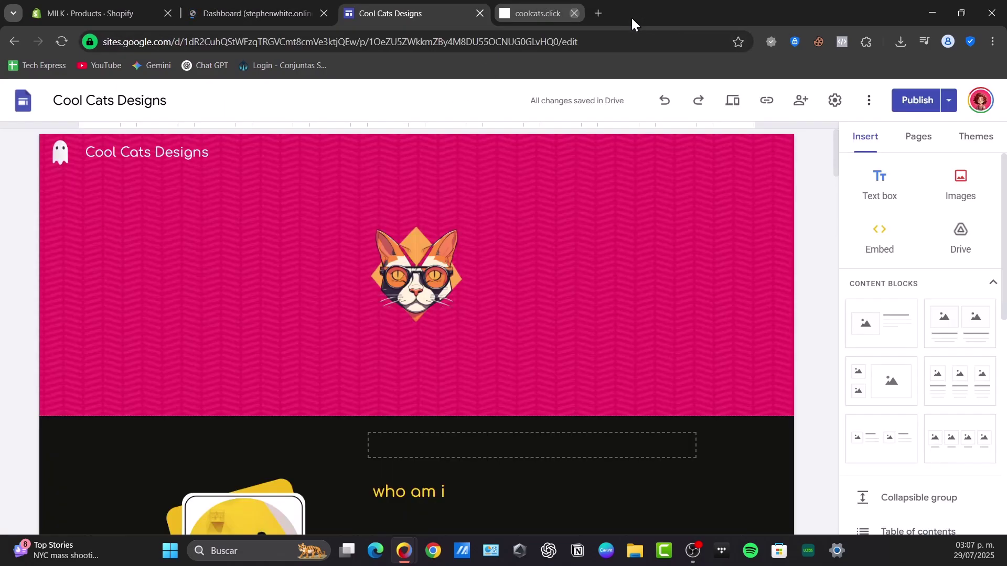
click(835, 100)
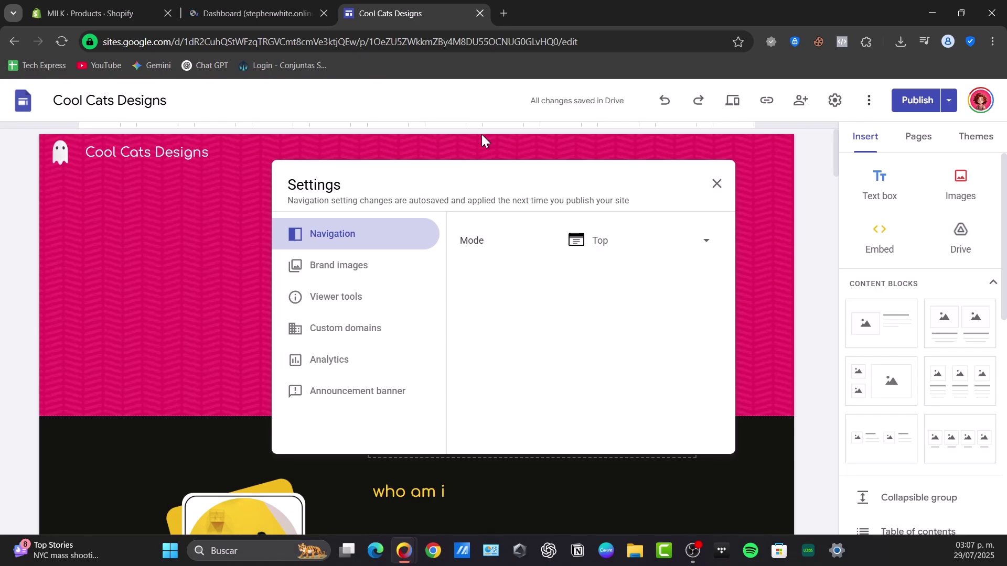
click(364, 335)
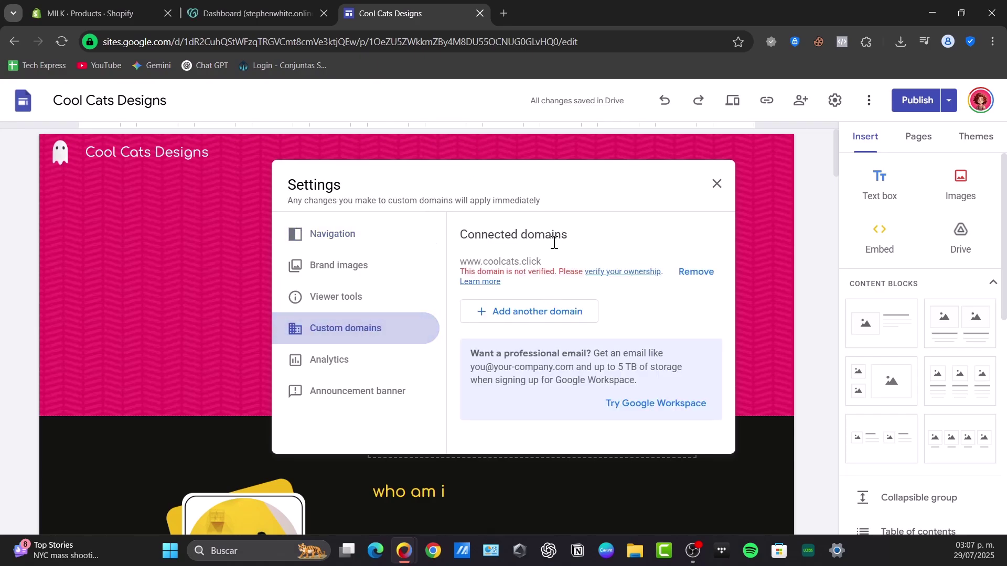
click(700, 281)
click(664, 348)
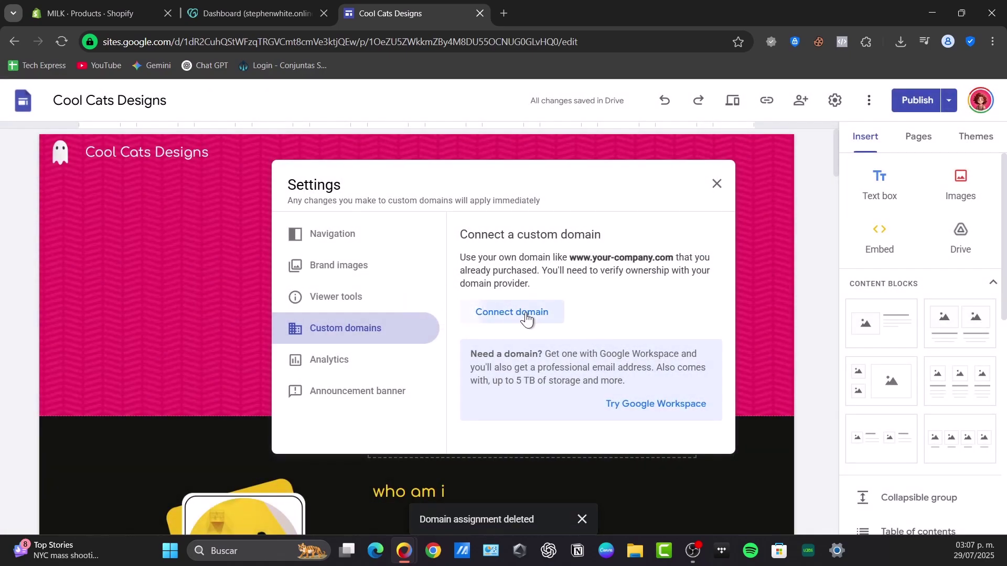
- Begin connecting a custom domain in Google Sites, submitting www with stephenwhite.online copied from the GoDaddy domain page
click(527, 315)
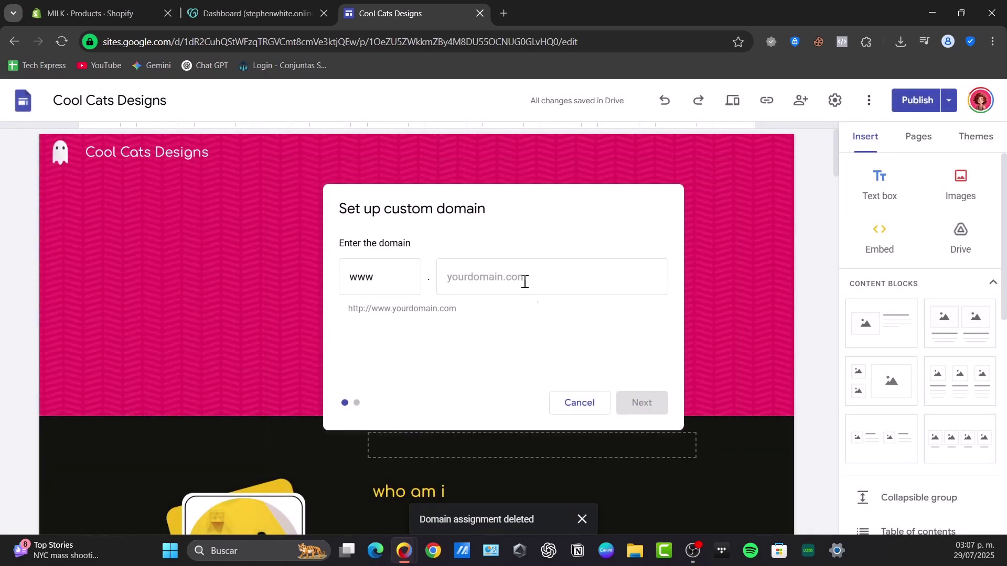
click(297, 6)
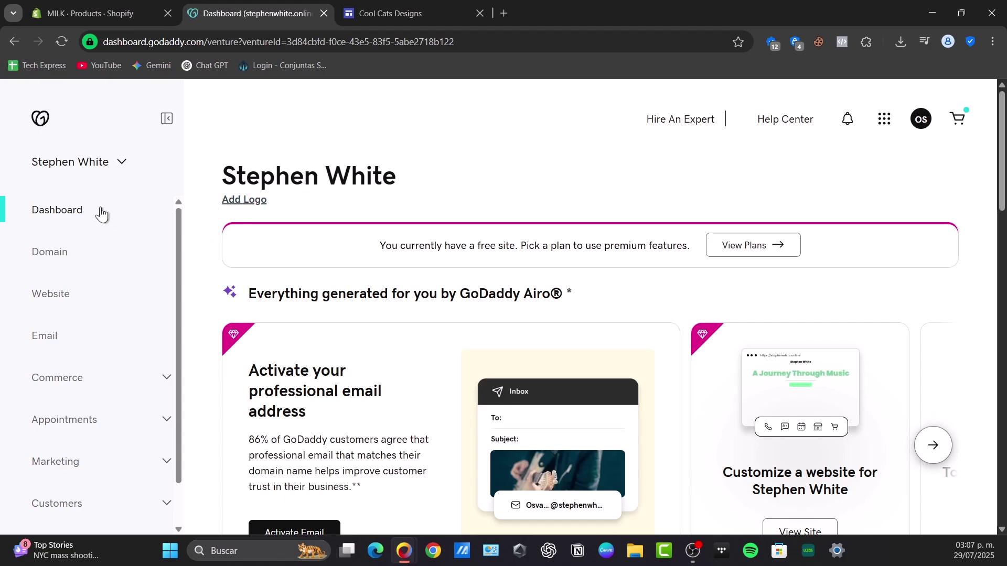
click(81, 247)
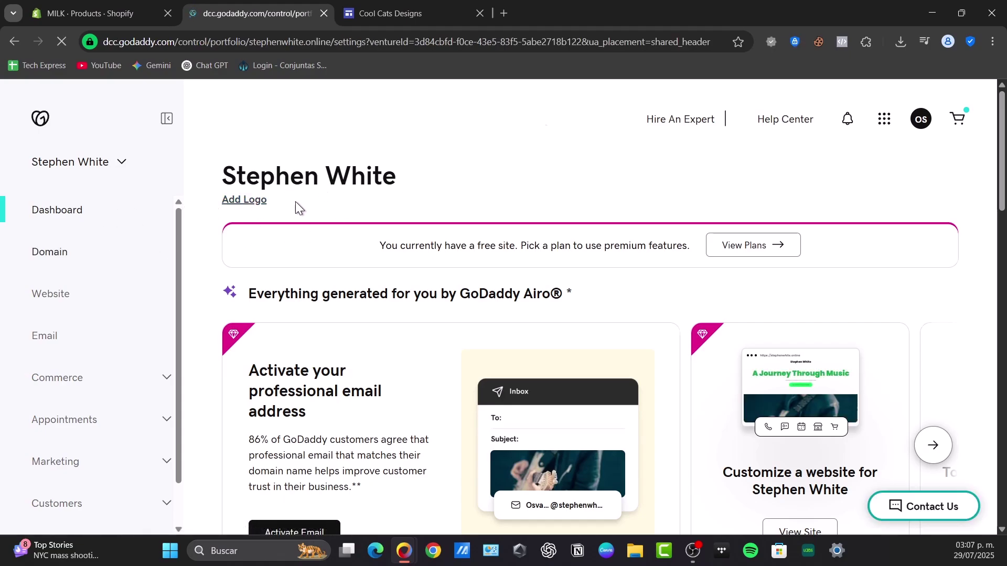
drag(388, 231, 227, 229)
key(ctrl+c)
click(391, 13)
key(ctrl+v)
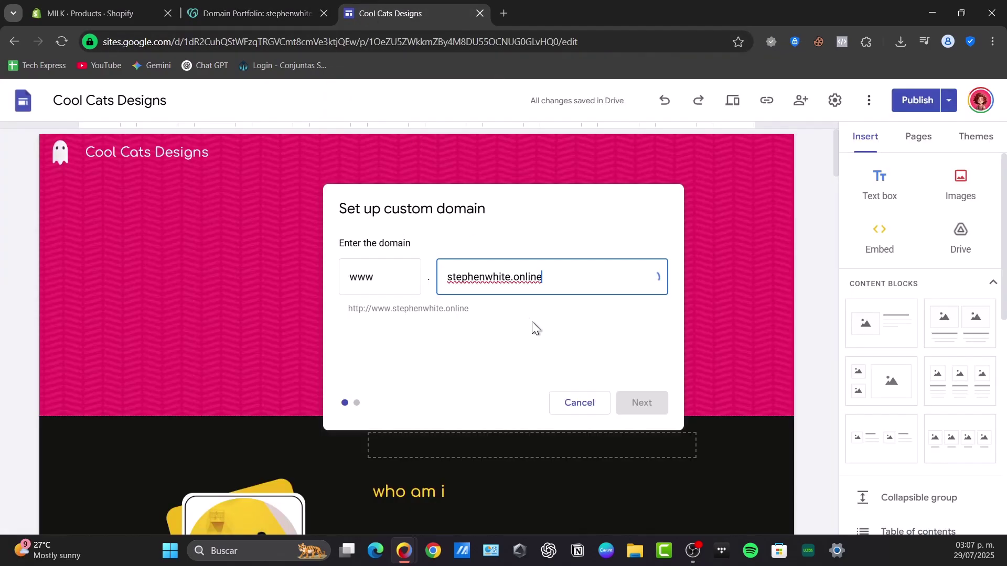
click(638, 404)
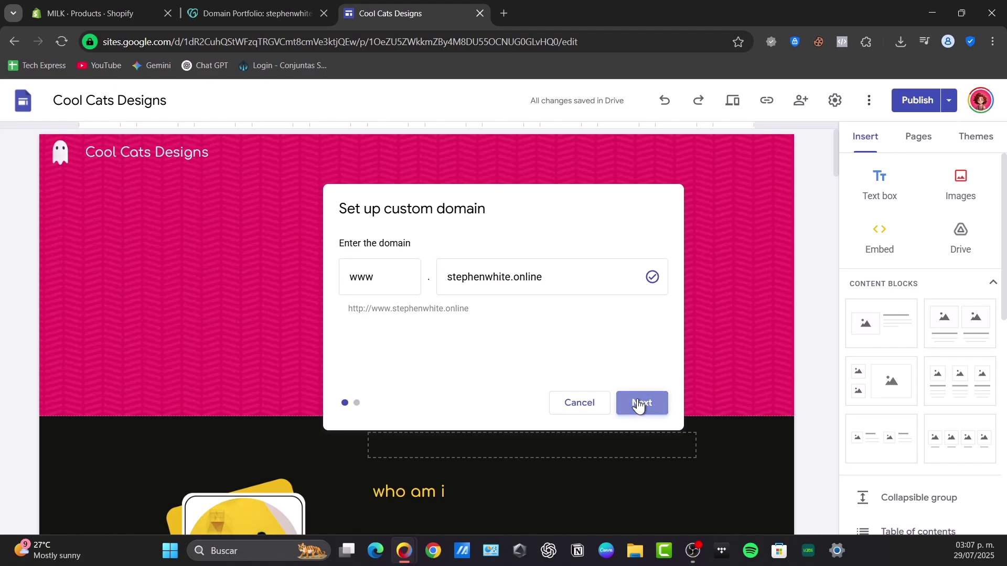
click(294, 9)
click(347, 278)
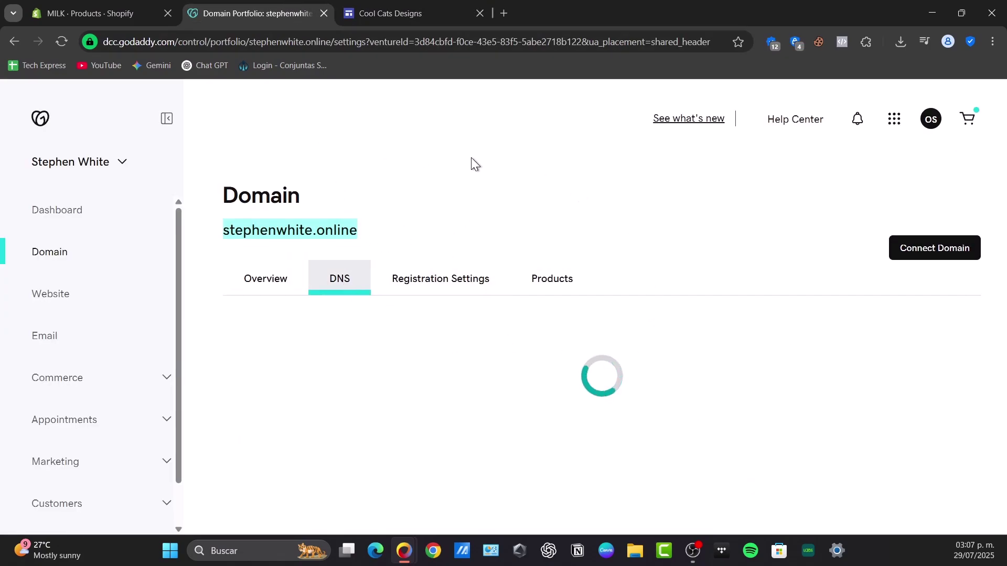
click(424, 7)
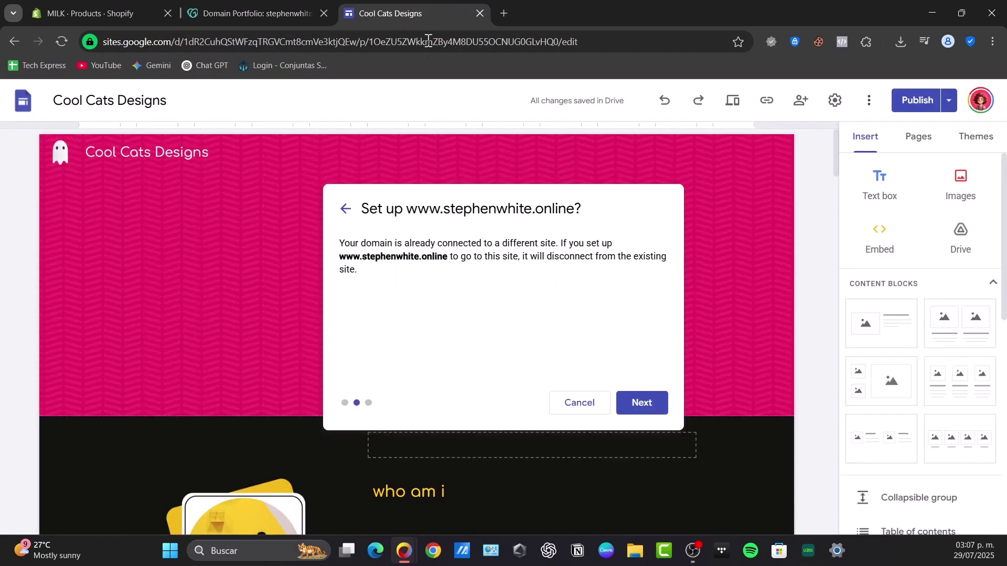
click(634, 390)
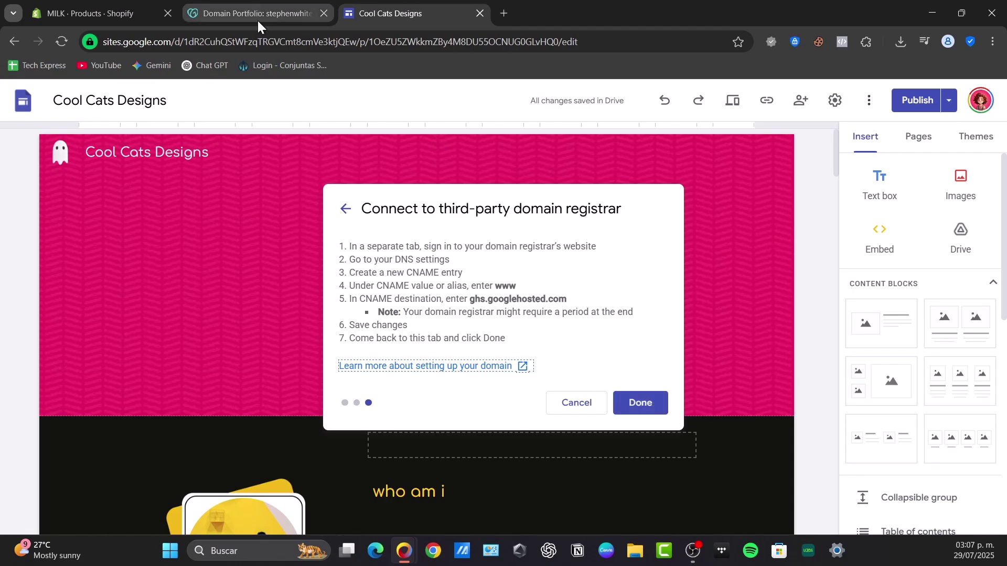
drag(445, 209, 615, 209)
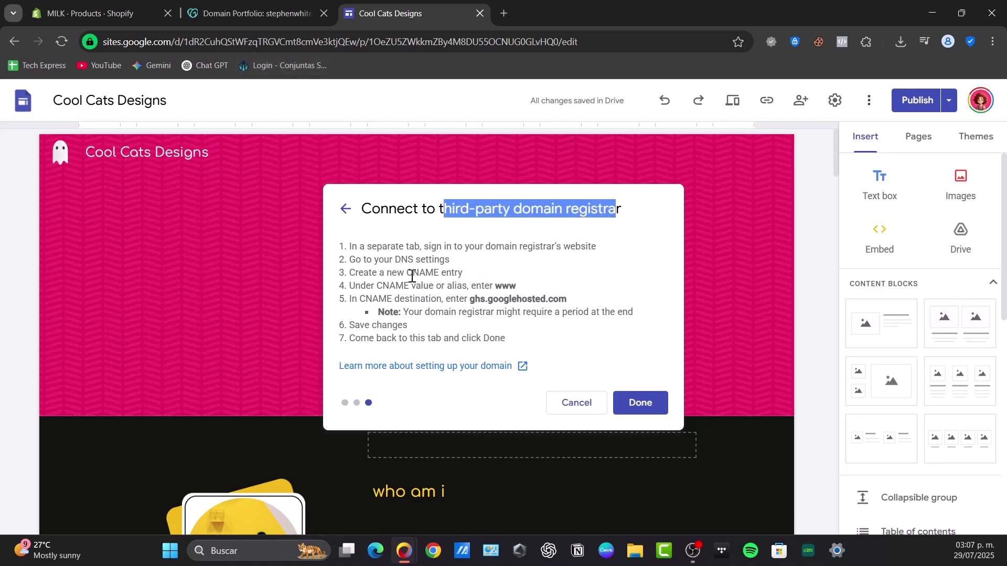
drag(394, 260, 448, 260)
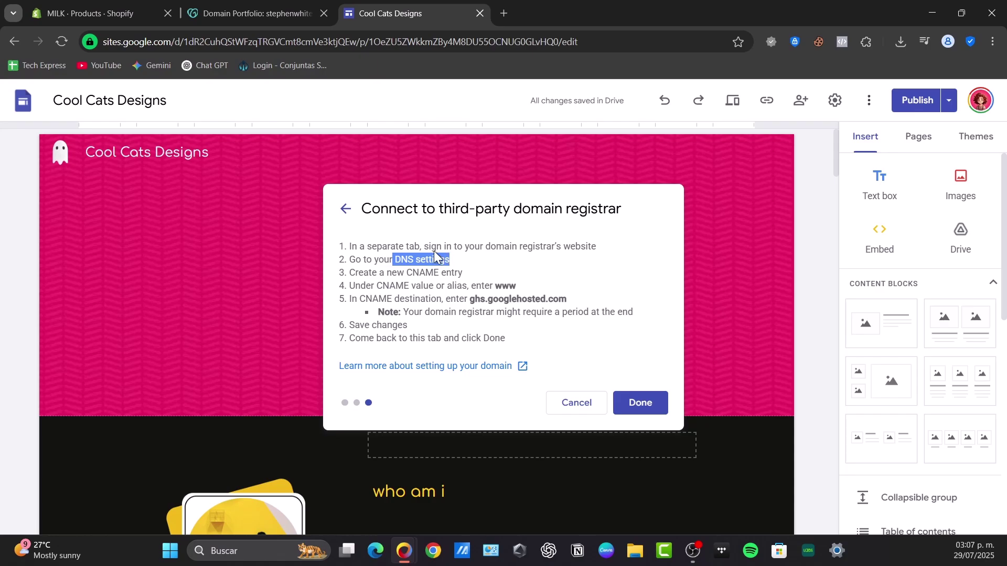
- Start a new DNS record for stephenwhite.online in GoDaddy
click(226, 8)
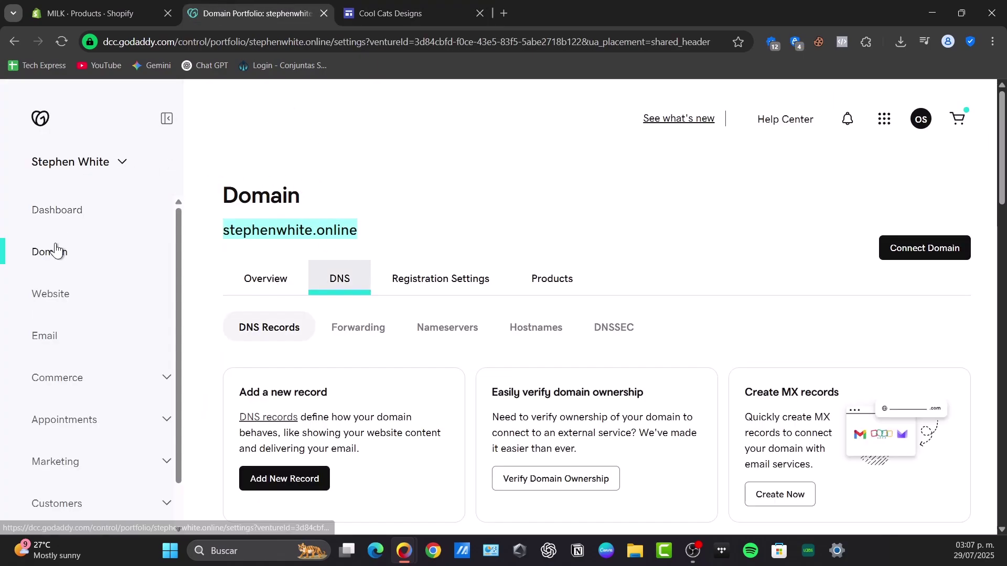
scroll(522, 288, down, 3)
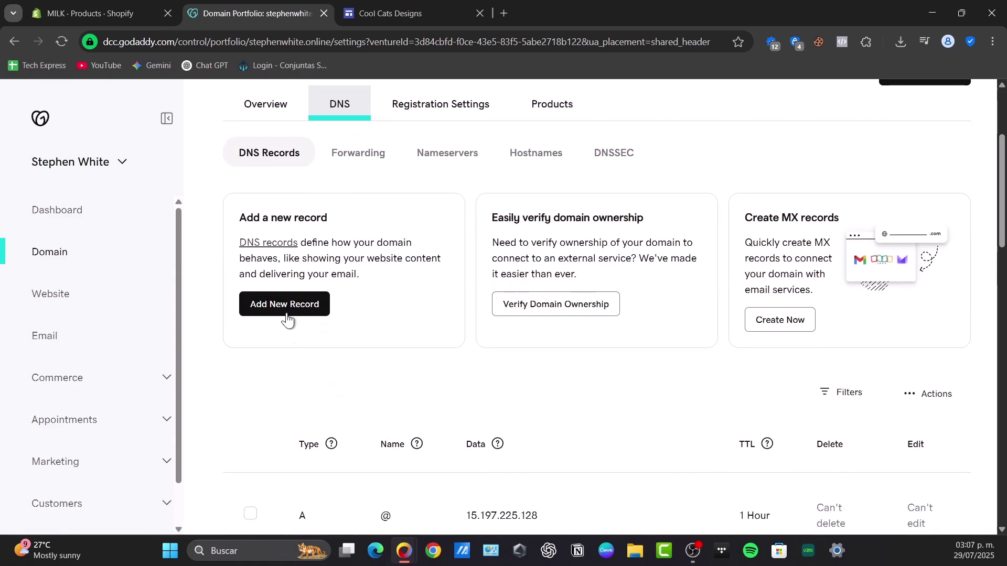
scroll(583, 354, down, 6)
scroll(582, 360, up, 4)
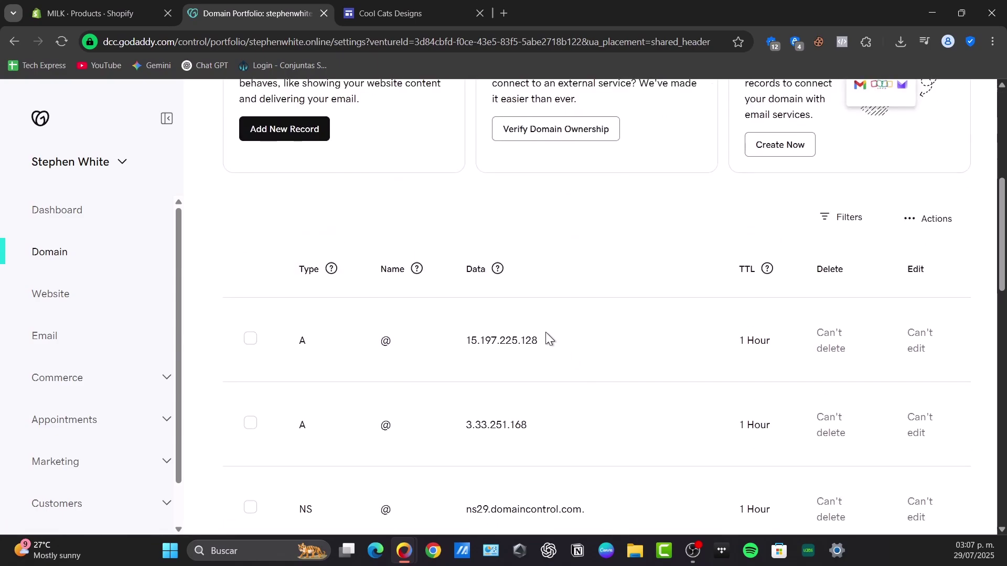
click(286, 128)
- Read the CNAME instructions in Google Sites and copy the CNAME destination ghs.googlehosted.com
click(391, 13)
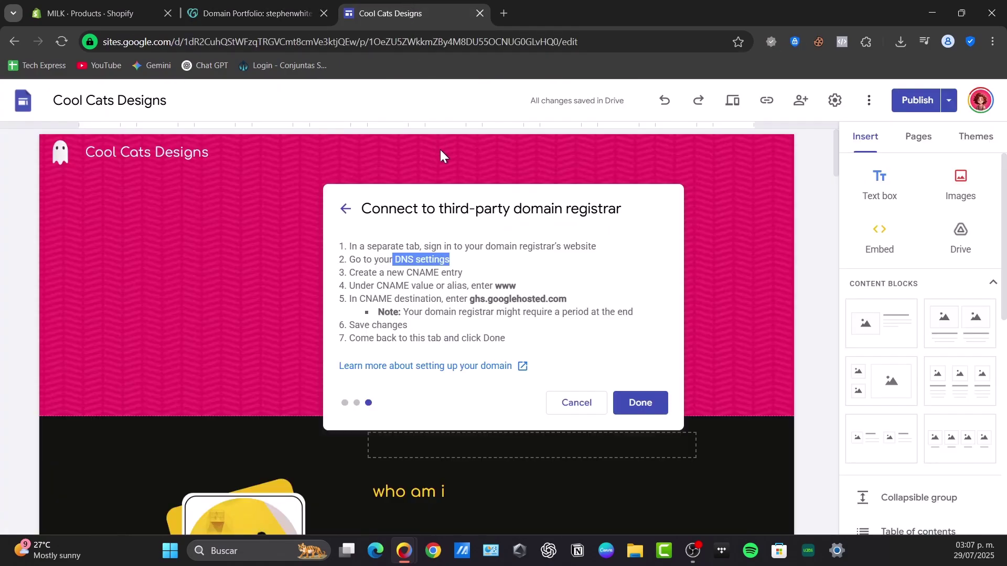
double_click(386, 286)
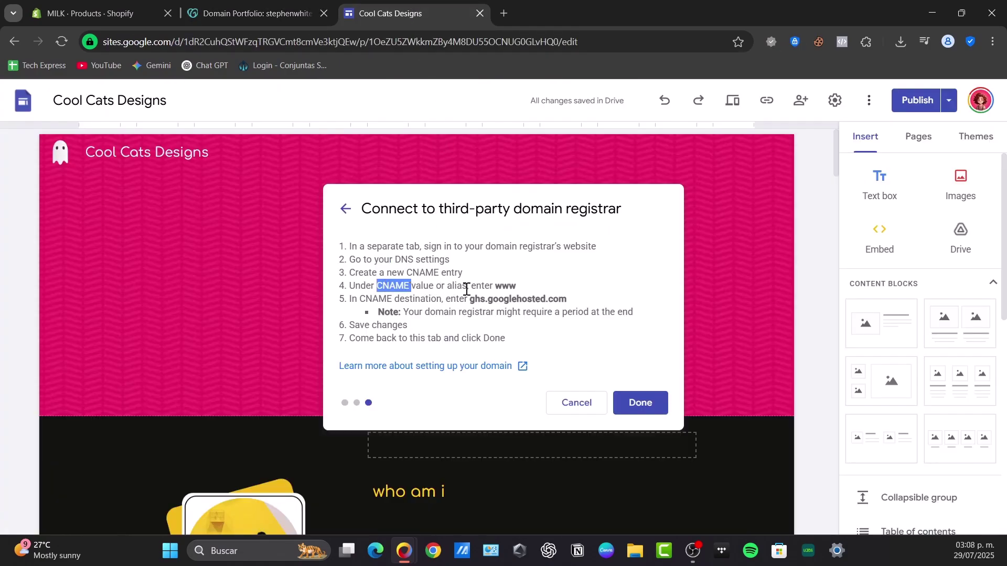
double_click(501, 286)
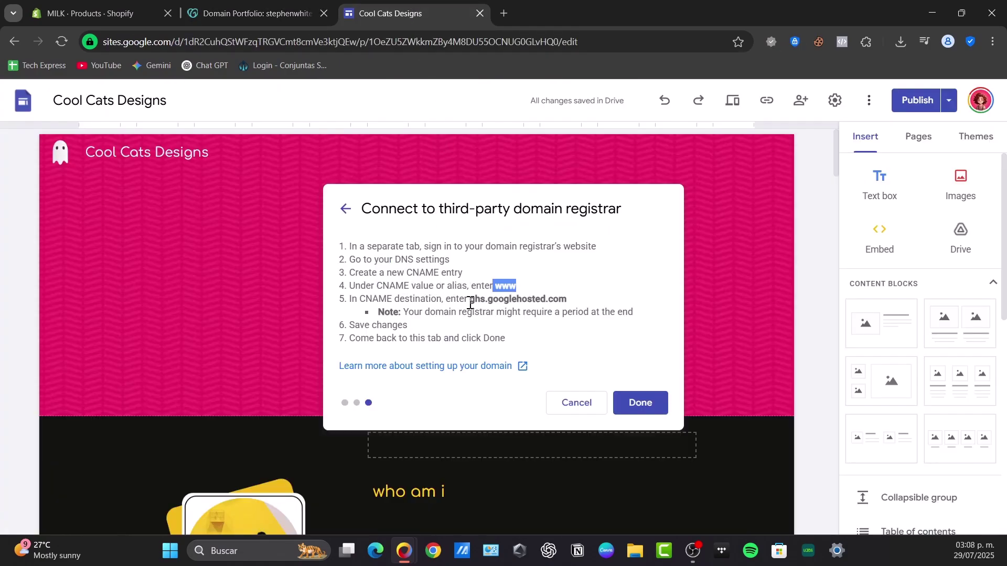
drag(471, 300, 582, 305)
- Try to save a CNAME record in GoDaddy with the name www and the value ghs.googlehosted.com
click(251, 13)
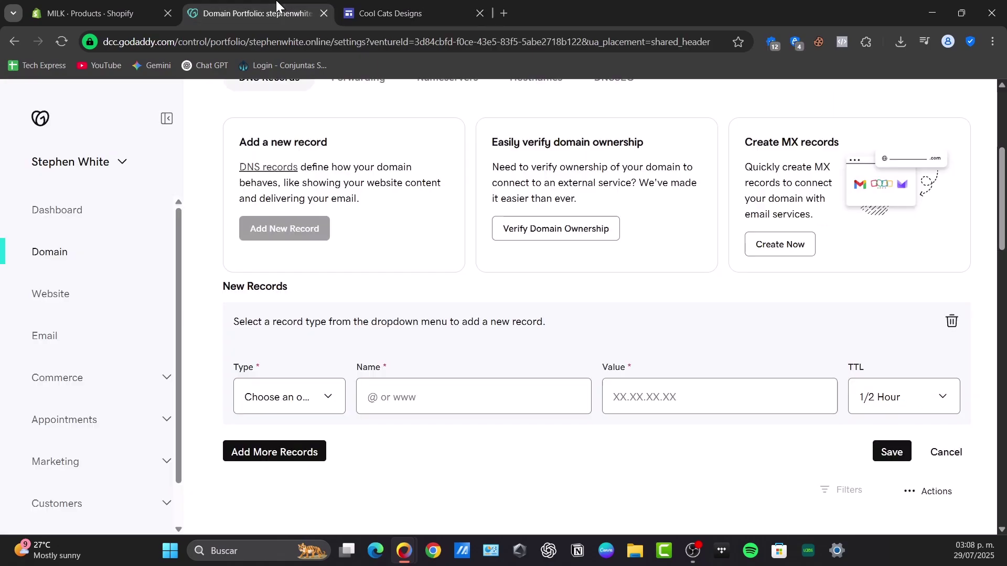
click(307, 395)
click(270, 256)
click(442, 395)
click(622, 403)
key(ctrl+v)
click(537, 403)
text(www)
click(386, 6)
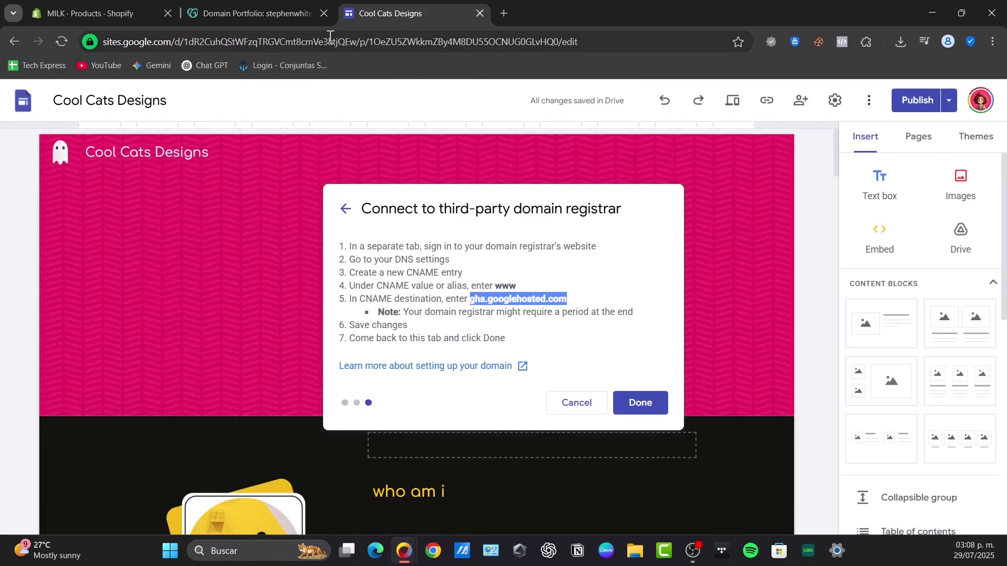
key(ctrl+shift+Tab)
click(892, 453)
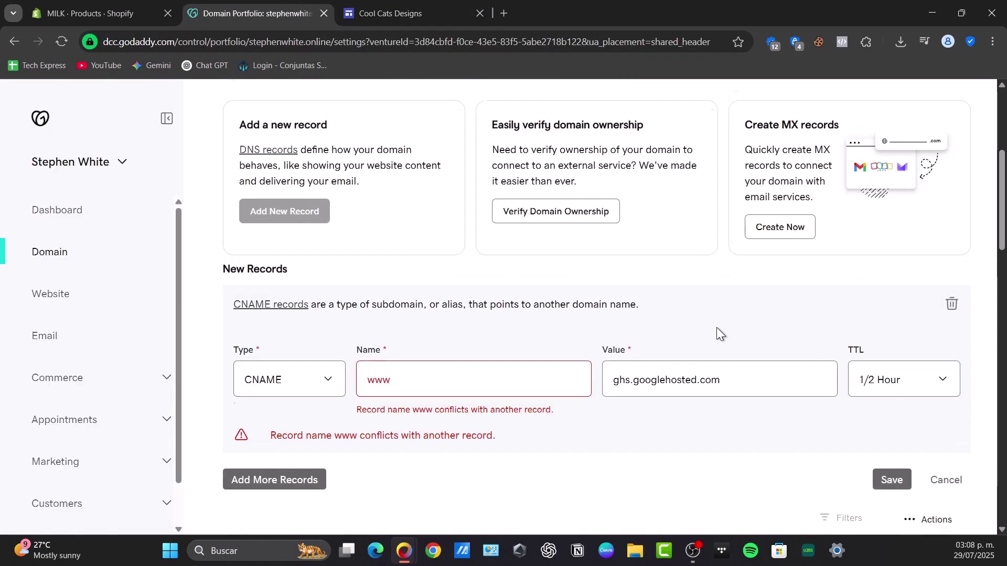
scroll(713, 325, down, 4)
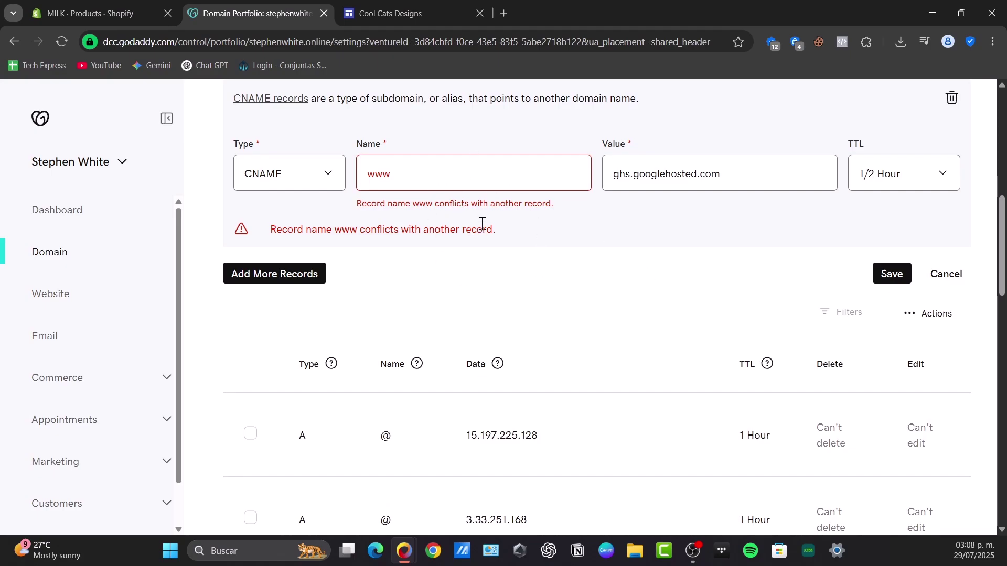
drag(333, 230, 496, 229)
scroll(540, 237, down, 1)
scroll(536, 230, down, 16)
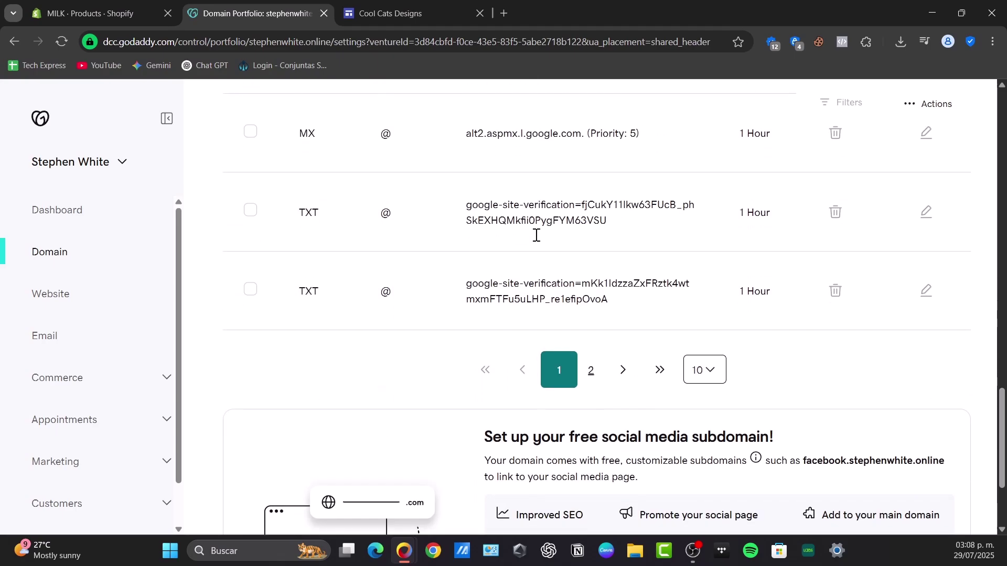
scroll(515, 259, down, 3)
scroll(515, 259, up, 3)
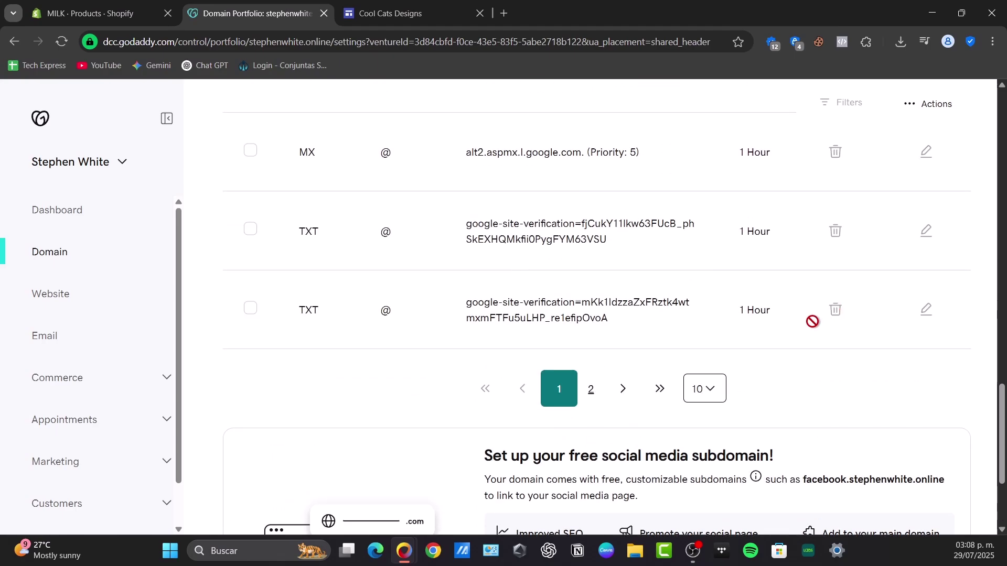
scroll(810, 325, up, 7)
scroll(798, 333, up, 6)
scroll(798, 333, down, 10)
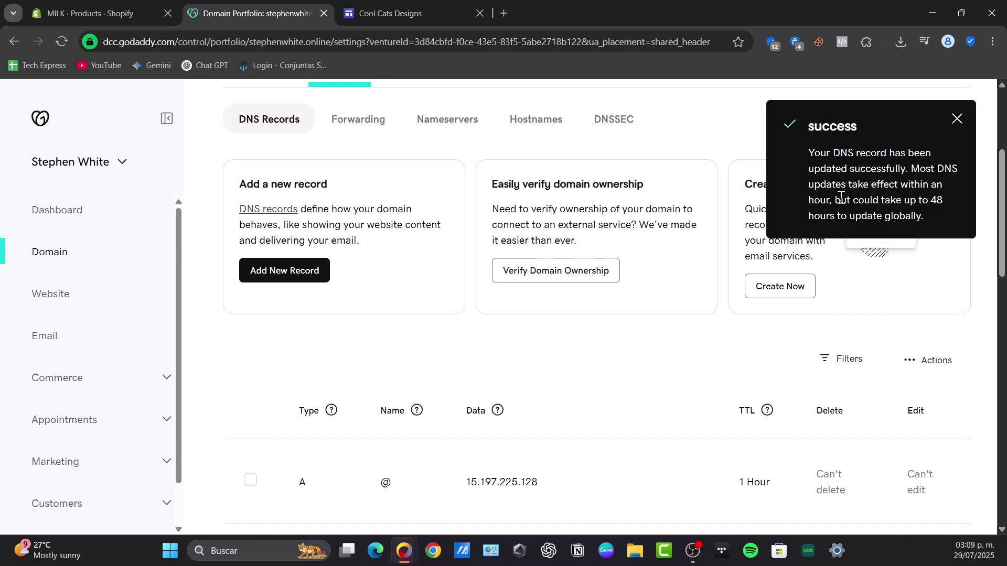
drag(909, 192, 939, 210)
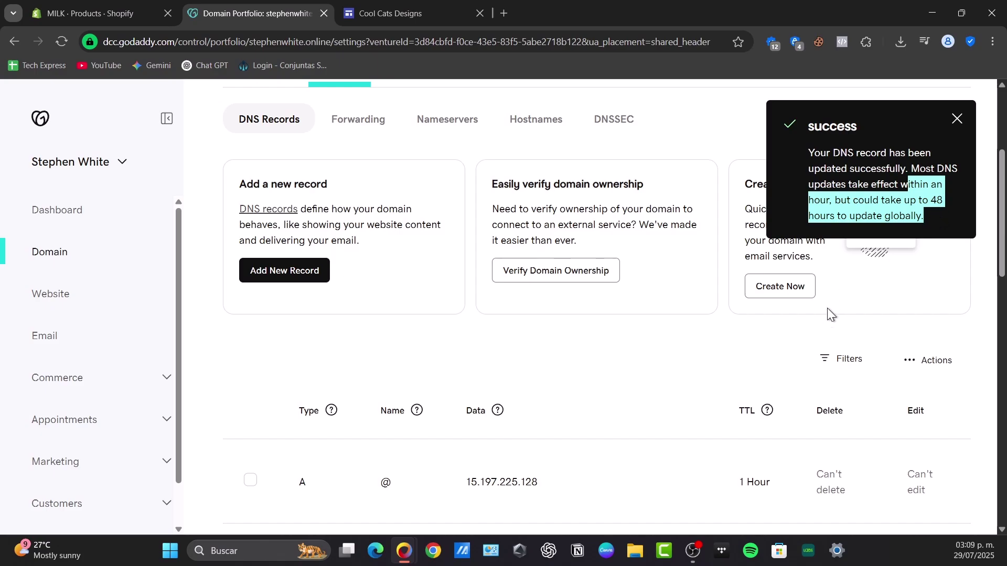
click(795, 330)
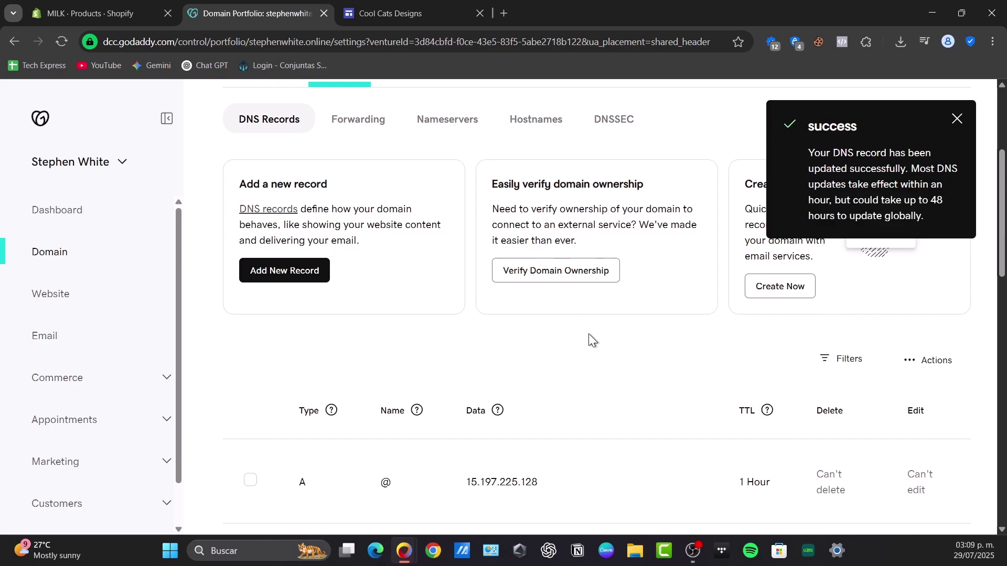
scroll(589, 340, up, 3)
key(ctrl+Tab)
click(653, 402)
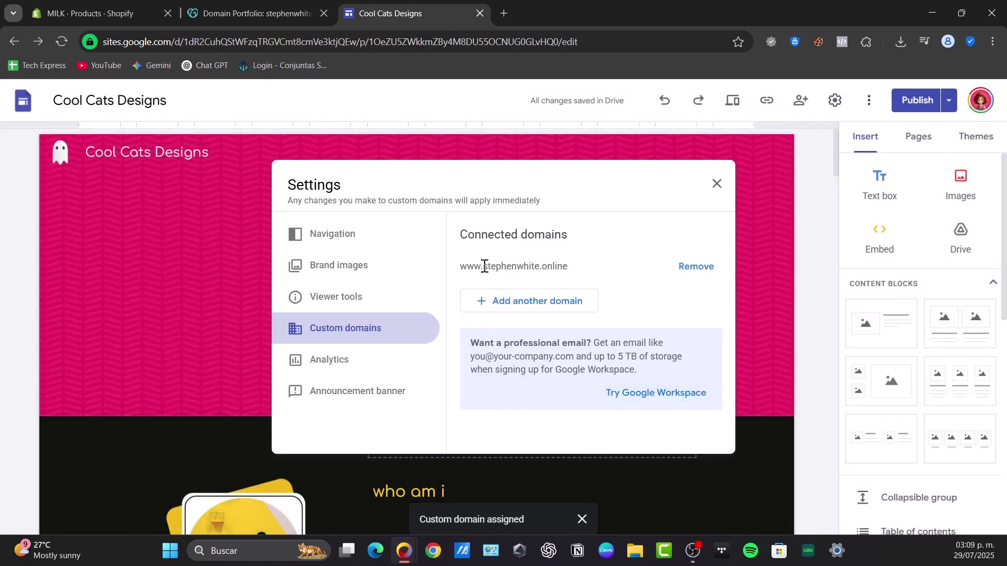
drag(484, 267, 589, 272)
click(719, 186)
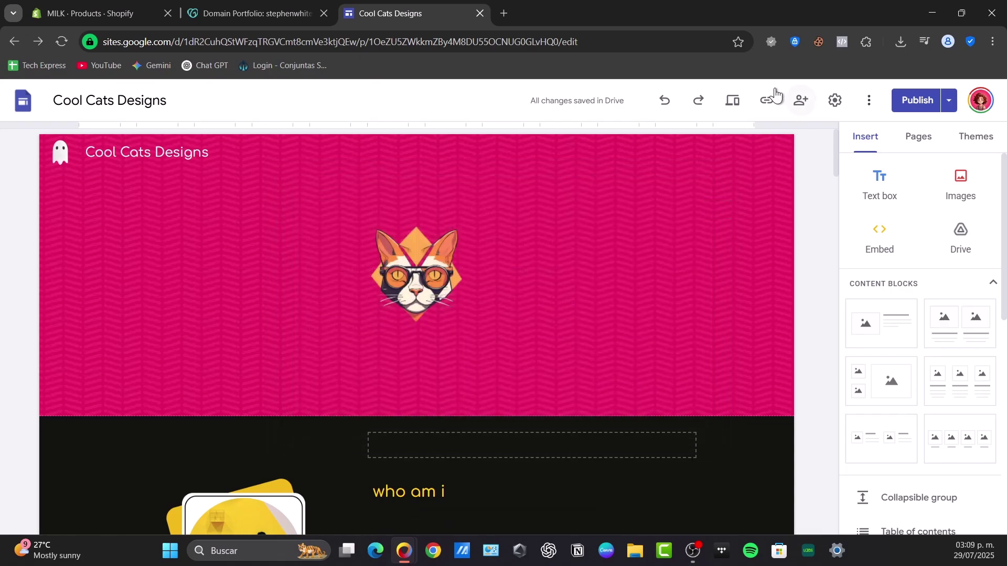
- Copy the published site's link, open it in a new tab to check which site loads, and close that tab
click(766, 99)
click(629, 320)
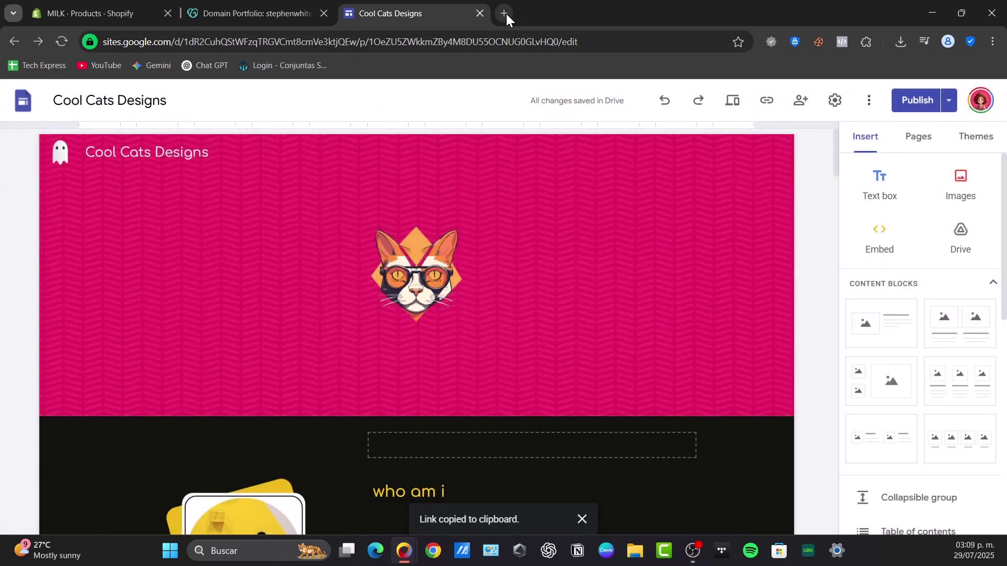
click(504, 13)
key(ctrl+v)
key(Return)
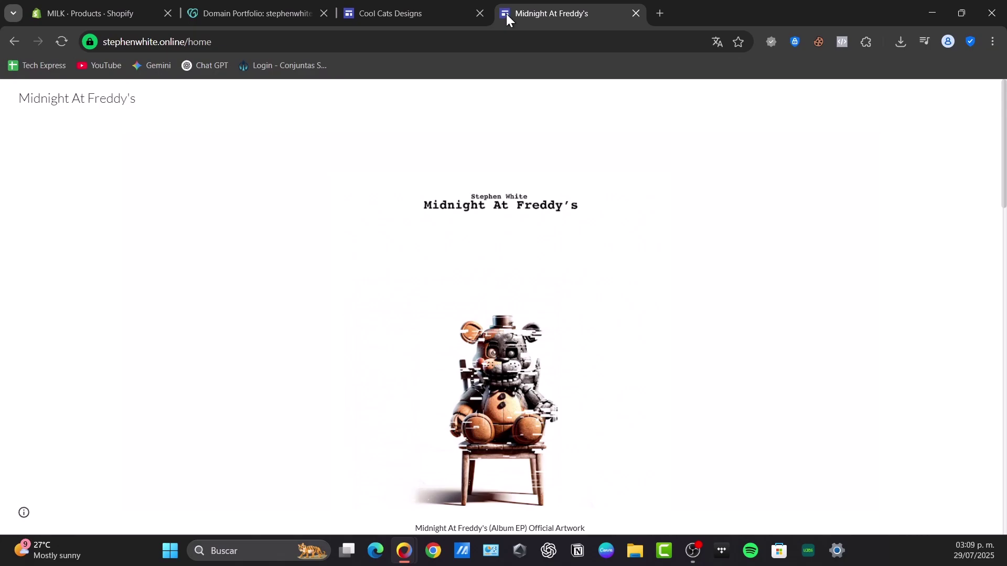
scroll(589, 279, down, 10)
scroll(588, 279, up, 5)
click(409, 13)
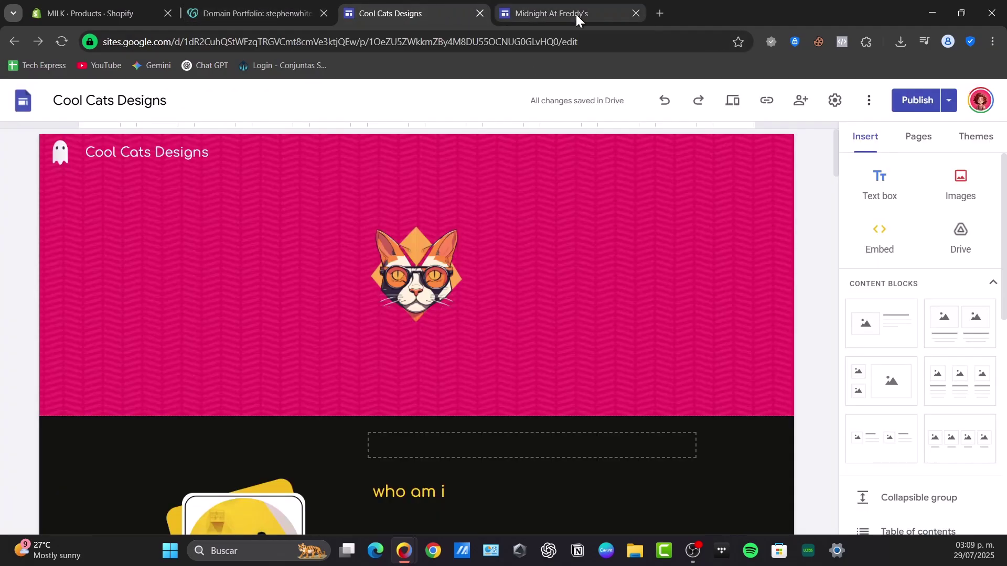
click(636, 13)
- Open the Midnight At Freddy's site from the Google Sites home page and check its custom domain settings
click(23, 103)
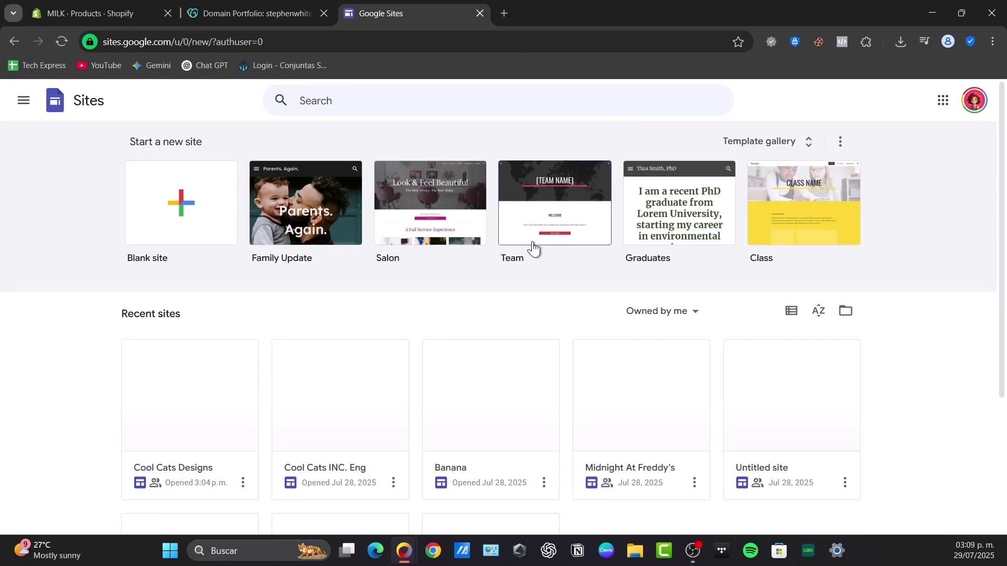
click(684, 467)
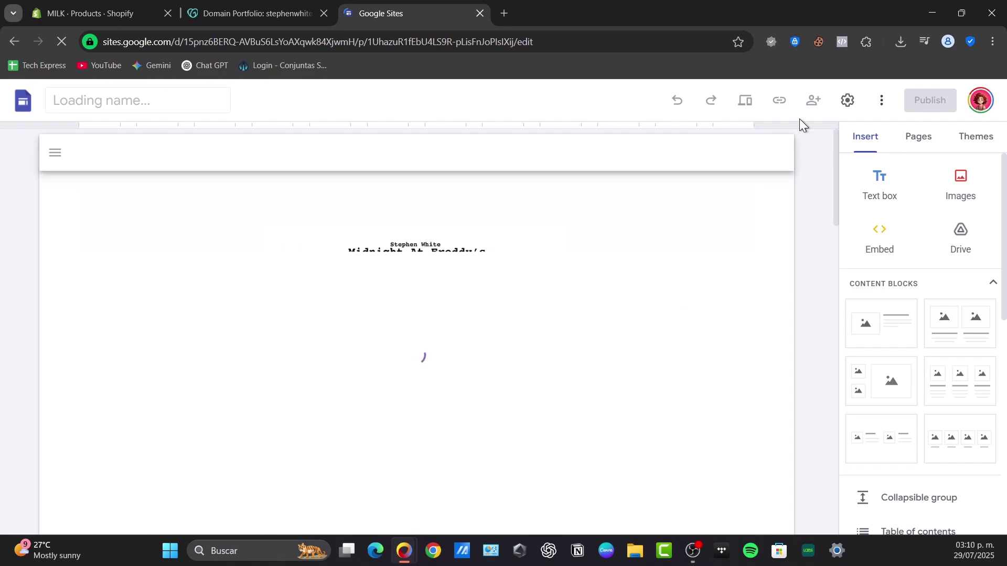
click(848, 102)
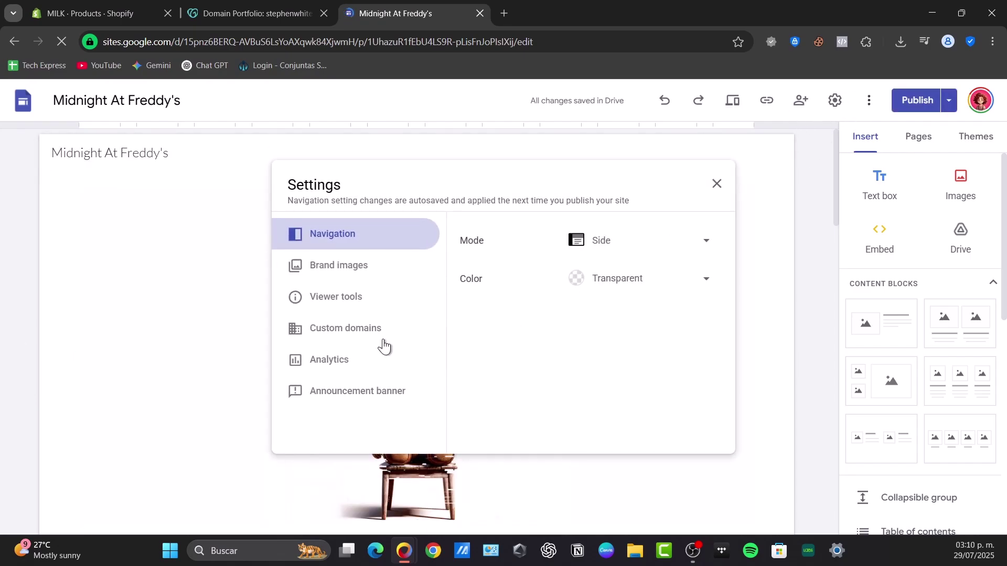
click(369, 362)
click(364, 340)
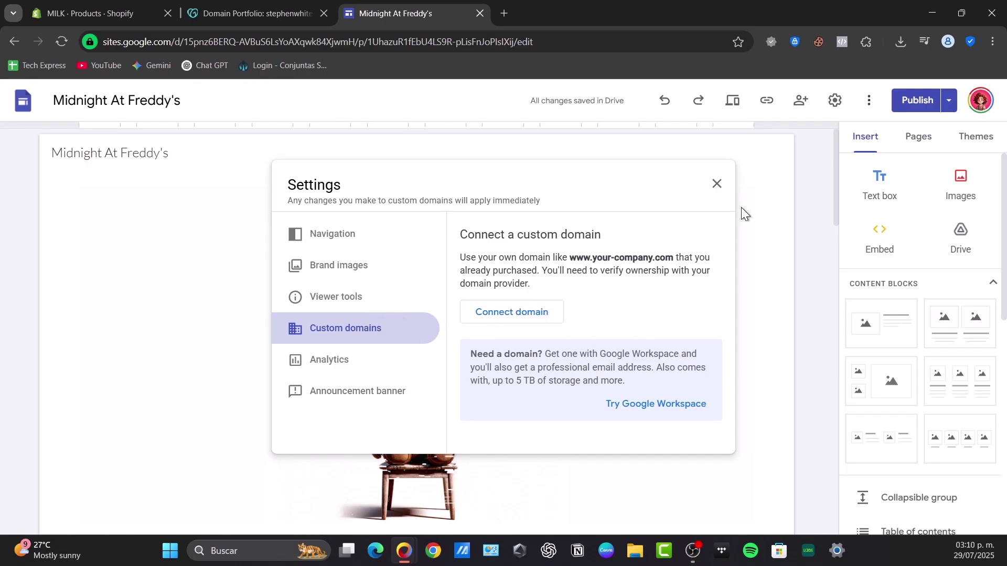
click(716, 184)
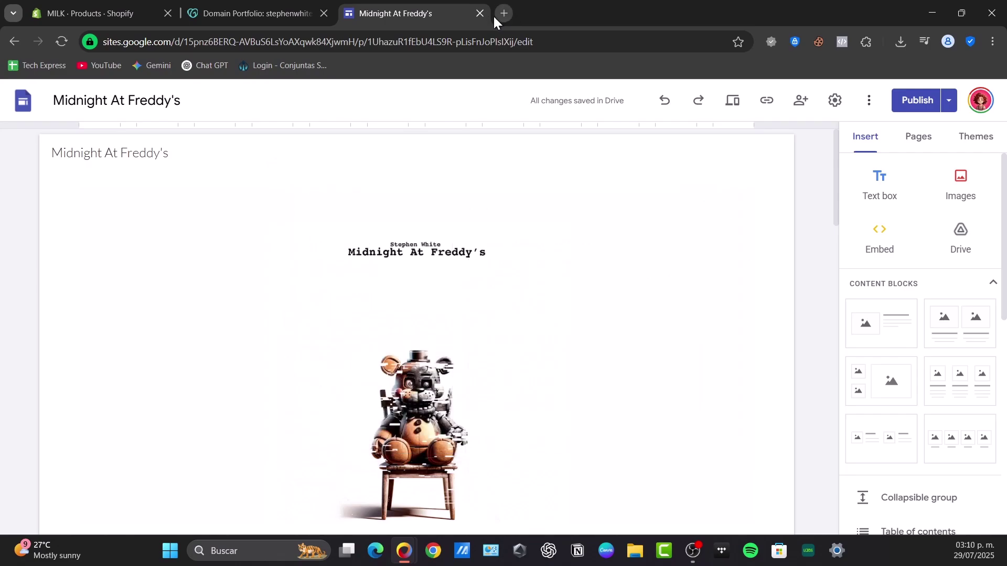
- Review the domain name on the GoDaddy domain page and return to the Google Sites home page
click(295, 6)
drag(238, 199, 317, 202)
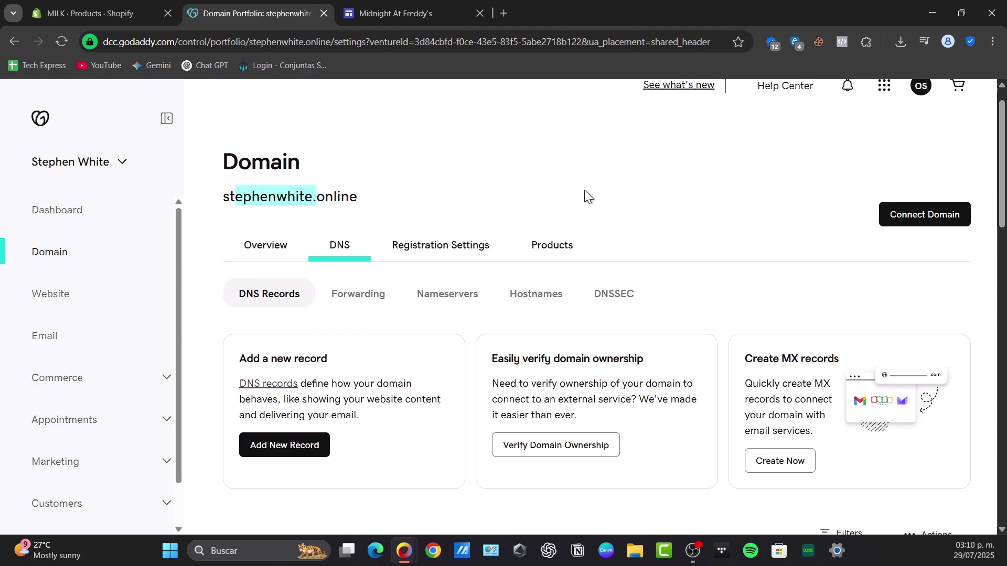
drag(386, 202, 274, 193)
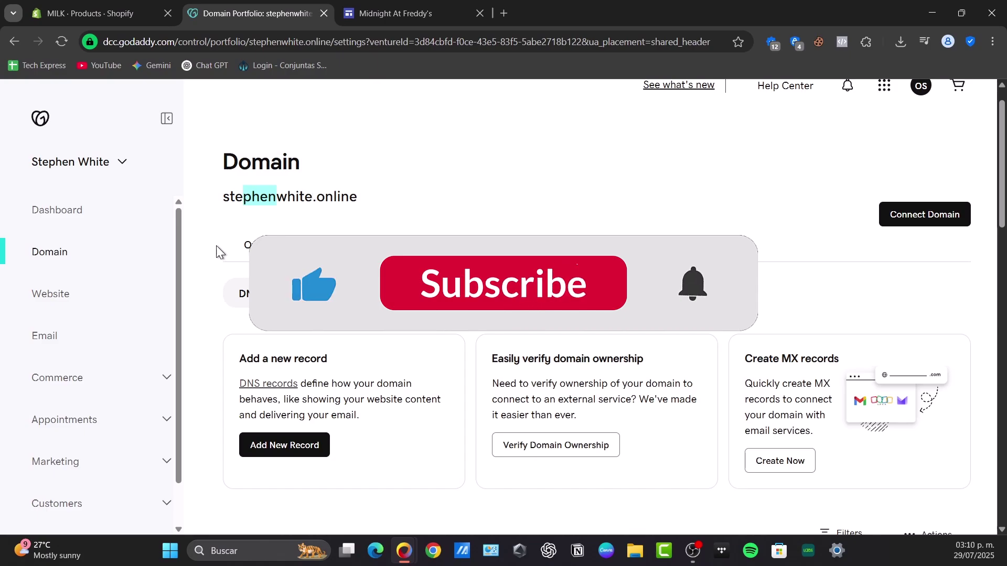
click(373, 7)
click(22, 101)
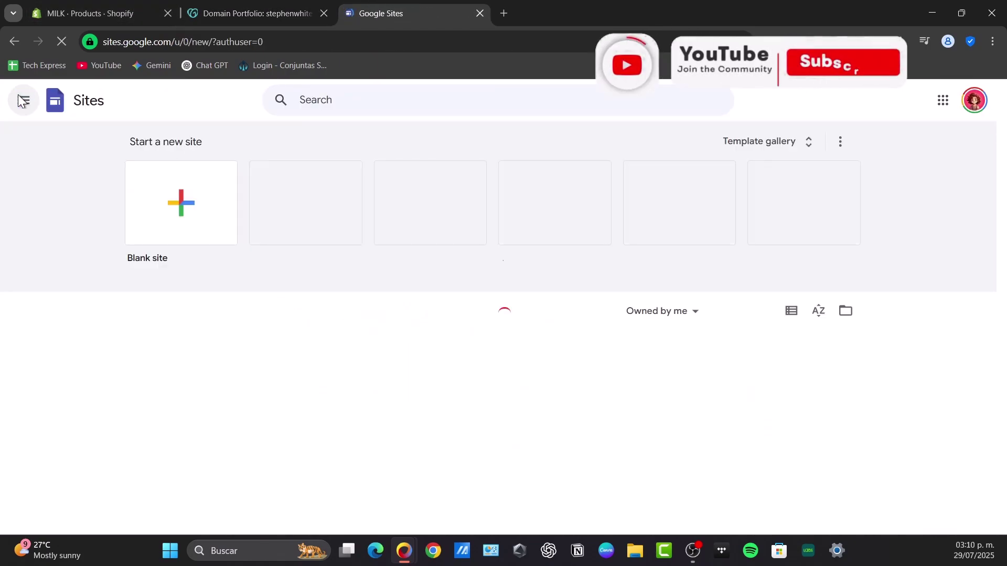